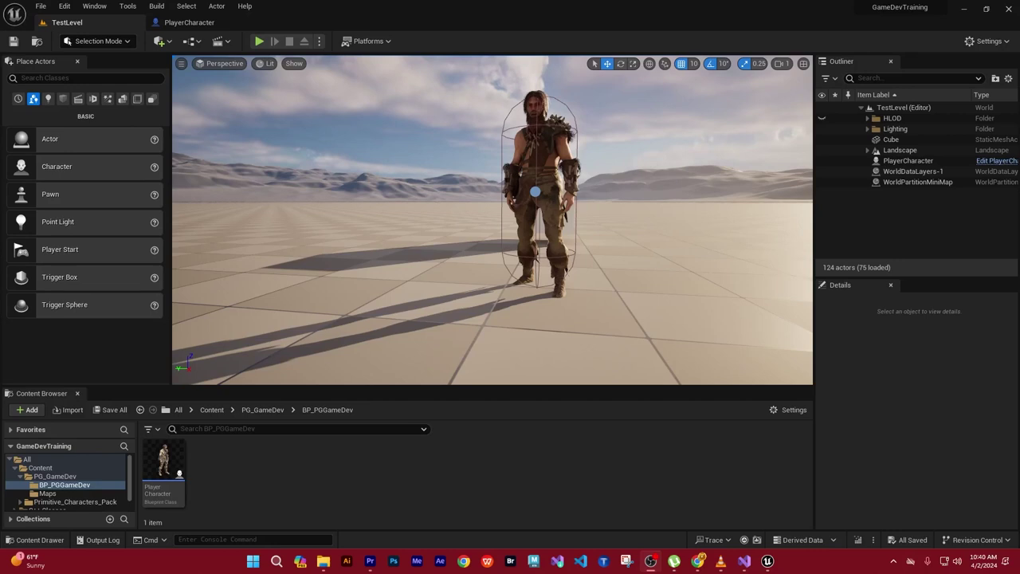
# - Launch Notepad from a Start menu search for 'notepad'
pyautogui.click(456, 328)
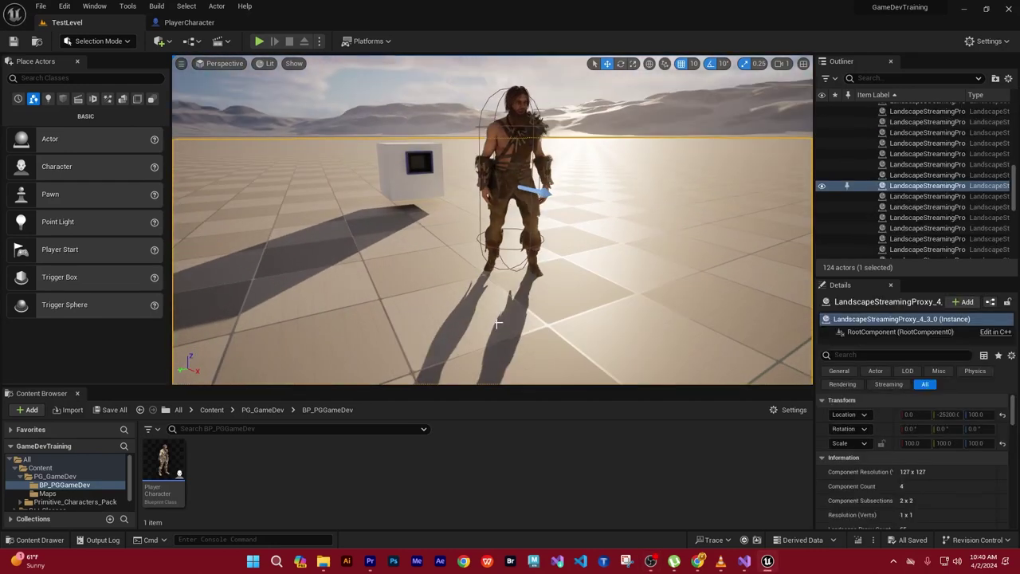
pyautogui.press('super')
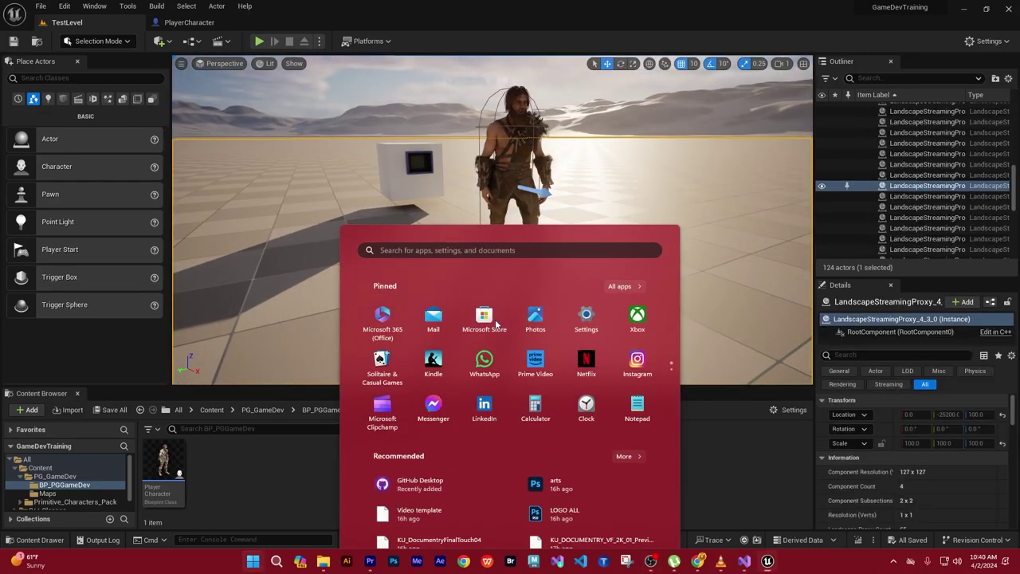
pyautogui.write('notepad')
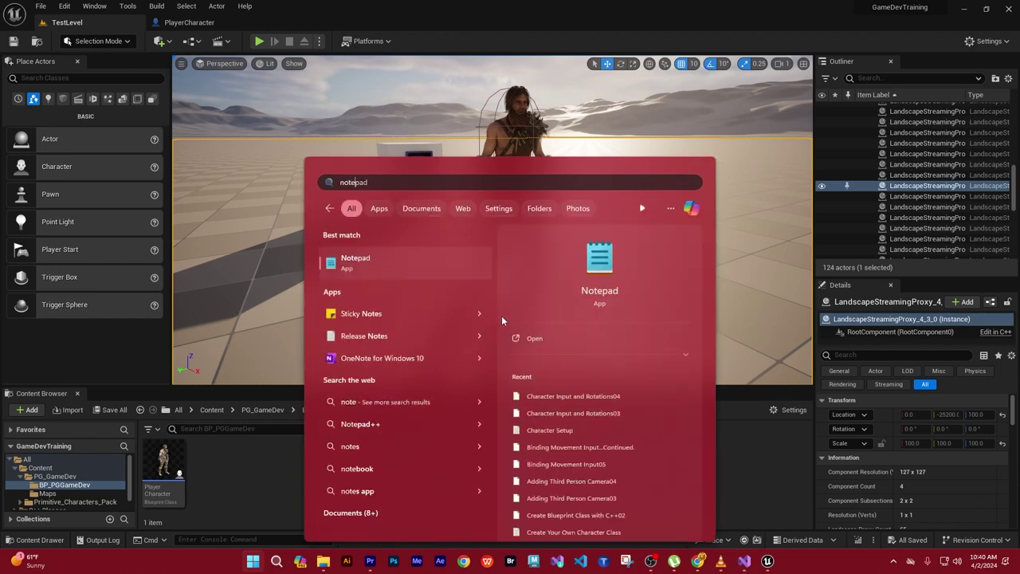
pyautogui.click(355, 261)
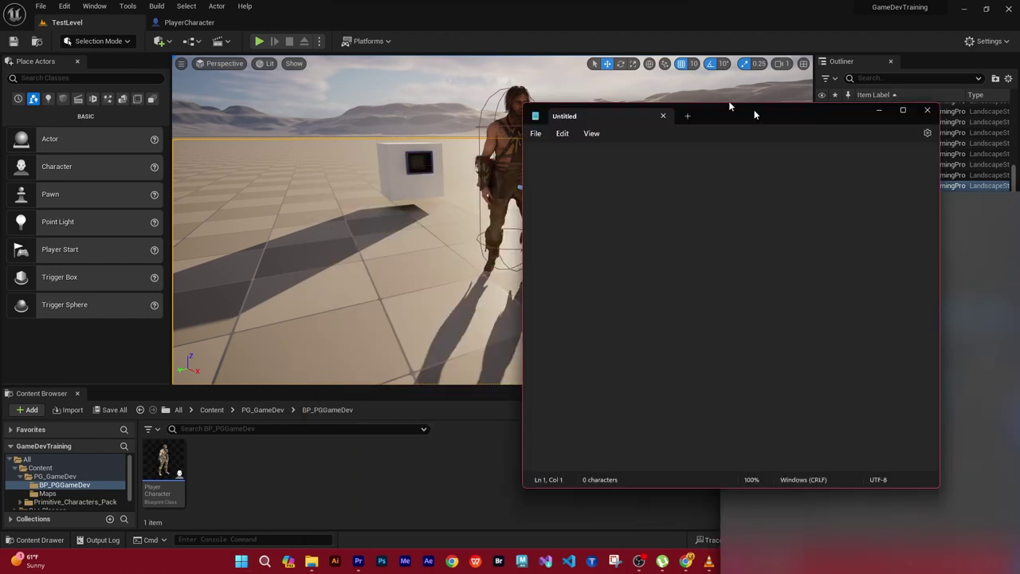
# - Position Notepad over the editor and paste the heading 'Character Input & RotationsPart02'
pyautogui.moveTo(728, 106)
pyautogui.mouseDown()
pyautogui.moveTo(546, 79)
pyautogui.moveTo(488, 108)
pyautogui.mouseUp()
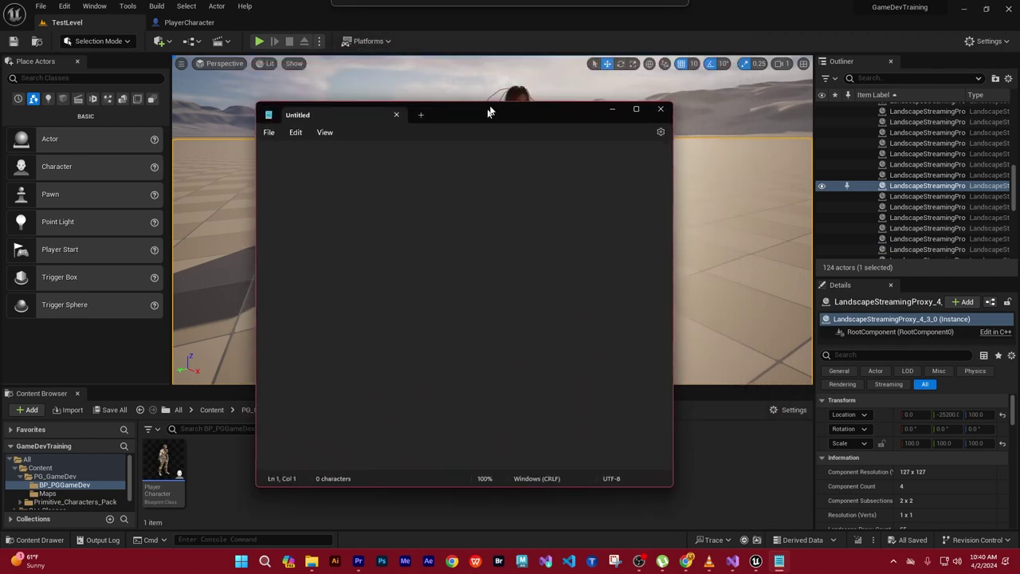
pyautogui.moveTo(489, 111)
pyautogui.mouseDown()
pyautogui.moveTo(501, 121)
pyautogui.moveTo(500, 160)
pyautogui.moveTo(516, 107)
pyautogui.mouseUp()
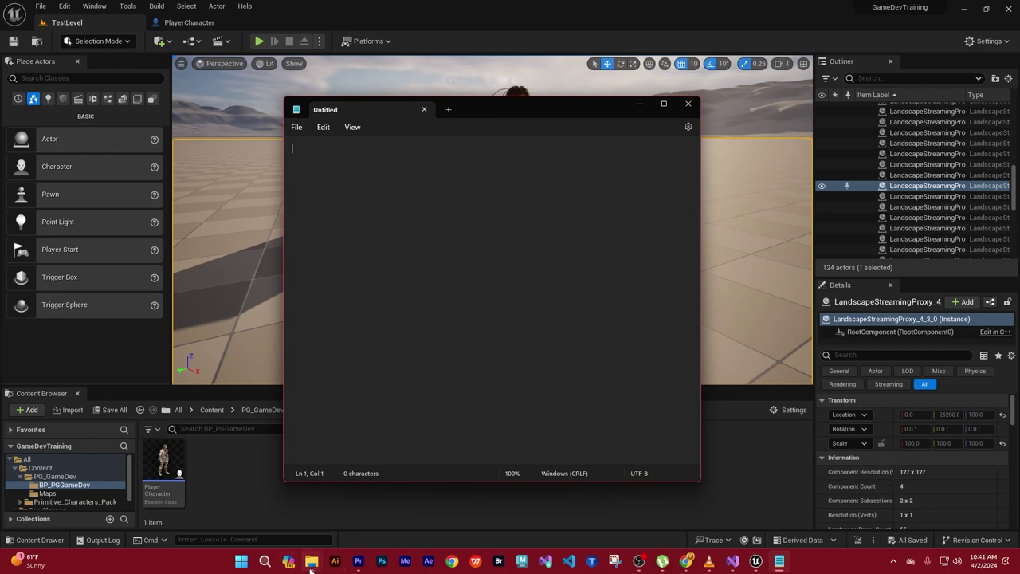
pyautogui.moveTo(312, 565)
pyautogui.click(336, 156)
pyautogui.write('Character Input & RotationsPart02')
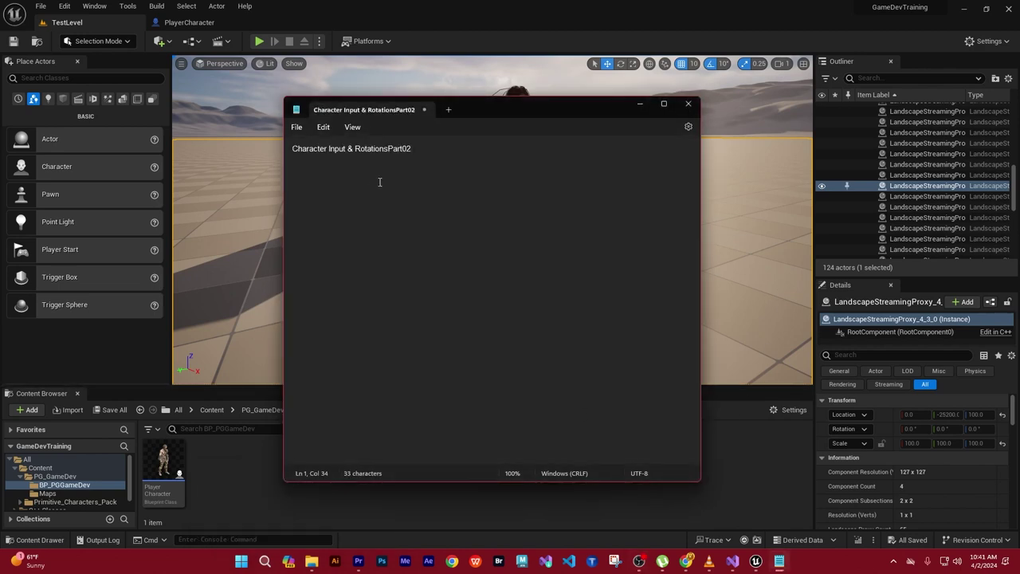
pyautogui.press('Return')
pyautogui.press('Return')
# - Save the note into the Day03 folder under the 01 folder
pyautogui.click(295, 127)
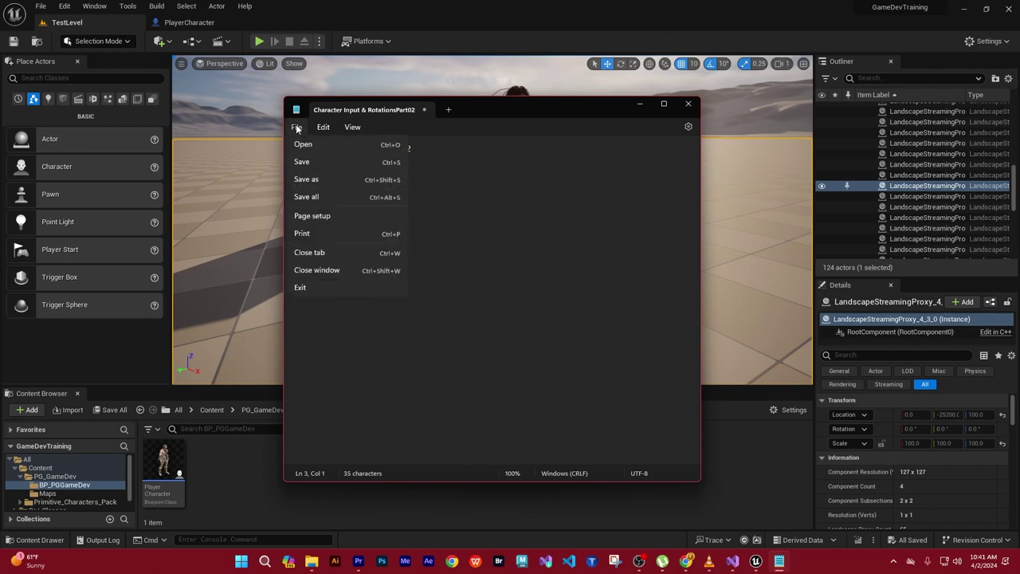
pyautogui.click(312, 200)
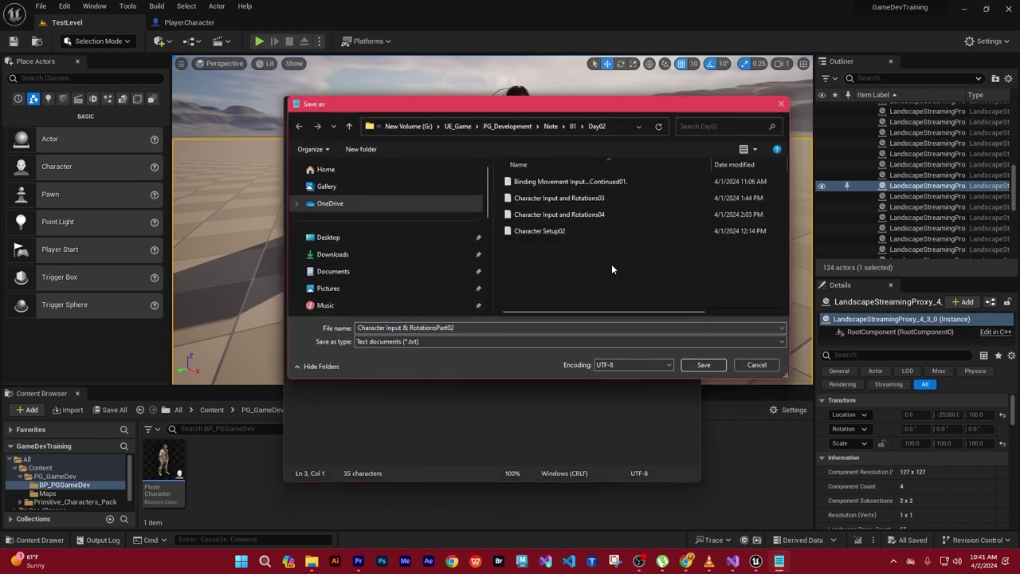
pyautogui.hotkey('alt', 'Up')
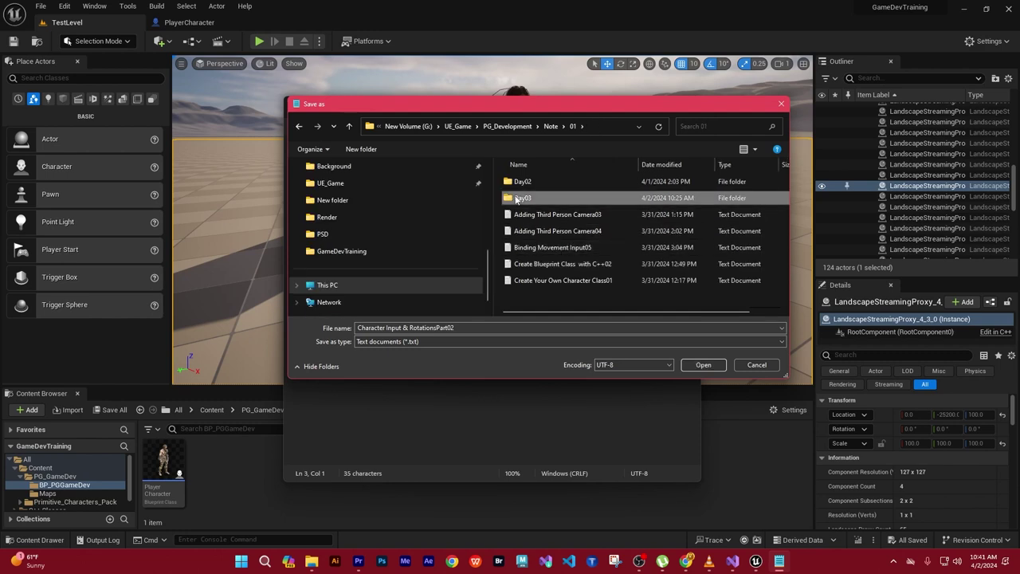
pyautogui.doubleClick(519, 198)
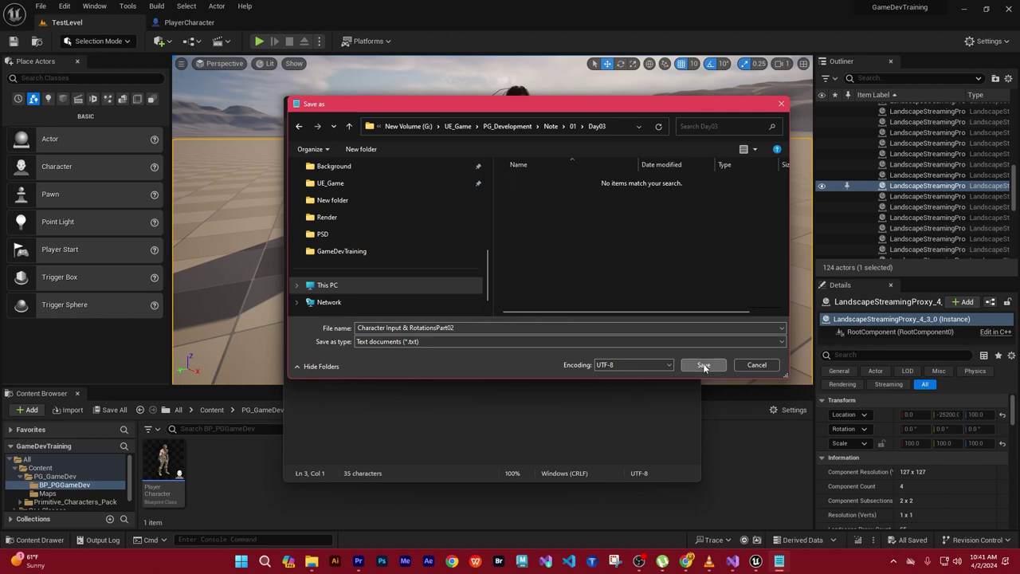
pyautogui.click(705, 365)
# - Minimize Notepad, bring up Visual Studio, and scroll JCharacter.cpp down to MoveForward and MoveRight
pyautogui.click(641, 110)
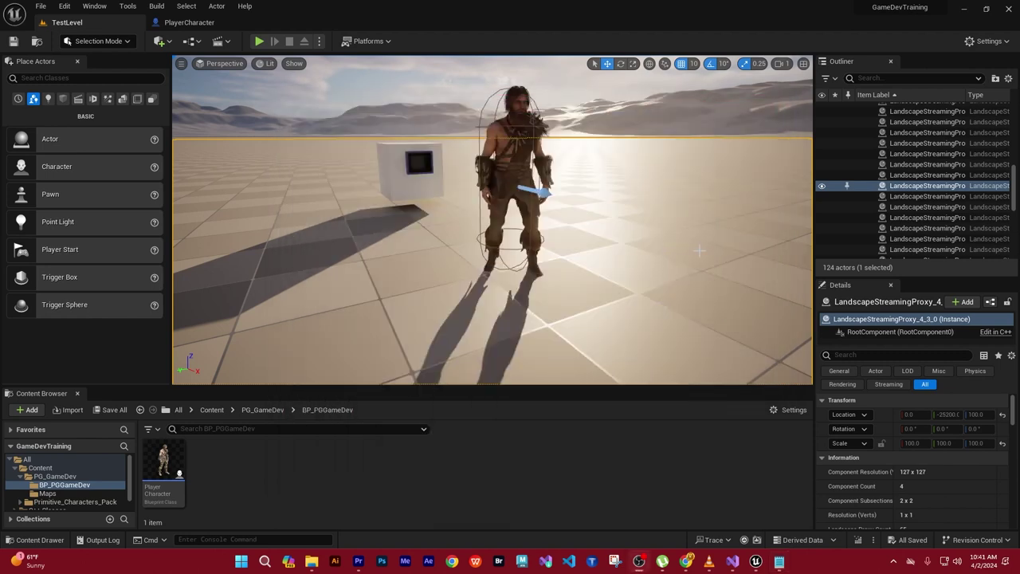
pyautogui.click(731, 562)
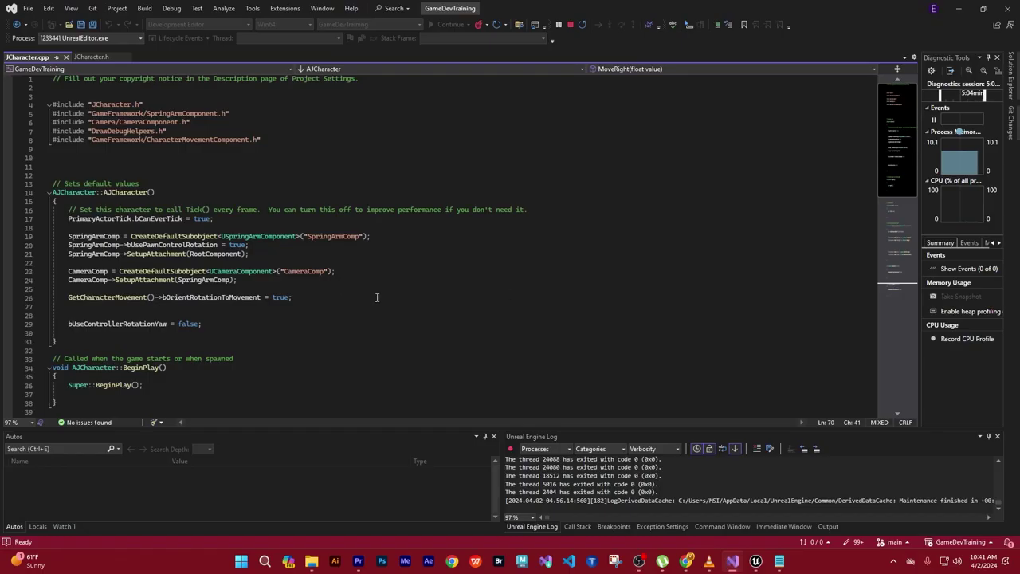
pyautogui.scroll(-1, 385, 294)
pyautogui.scroll(1, 384, 294)
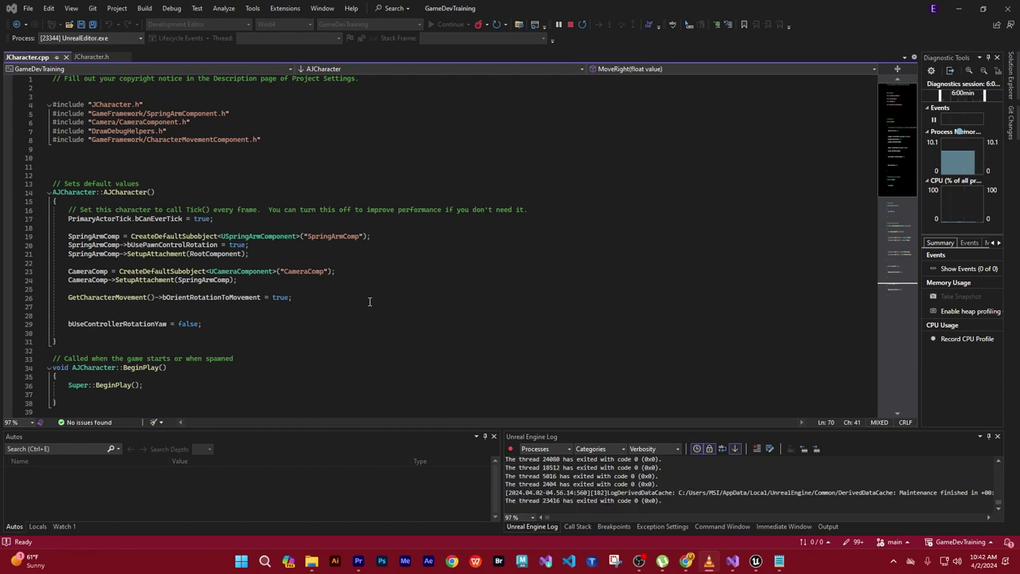
pyautogui.scroll(-1, 369, 302)
pyautogui.scroll(-3, 369, 301)
pyautogui.scroll(-2, 371, 300)
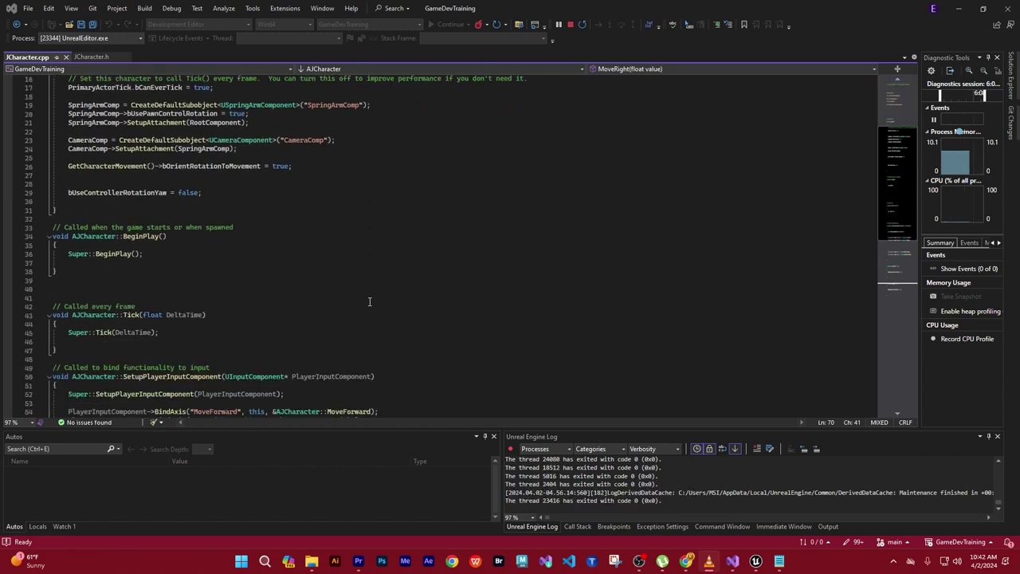
pyautogui.scroll(-3, 370, 301)
pyautogui.scroll(-1, 371, 301)
pyautogui.scroll(-1, 903, 249)
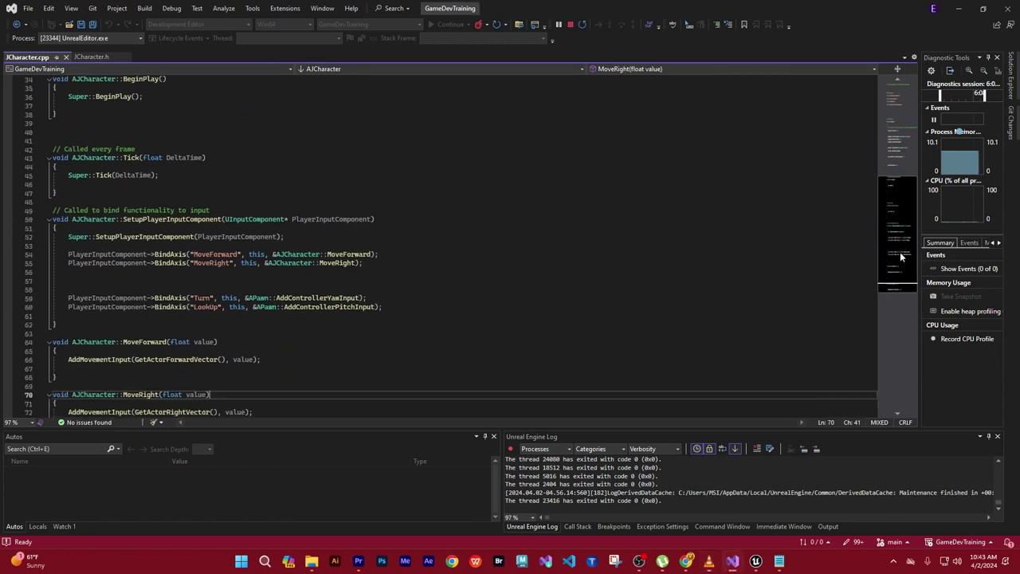
pyautogui.scroll(-2, 900, 251)
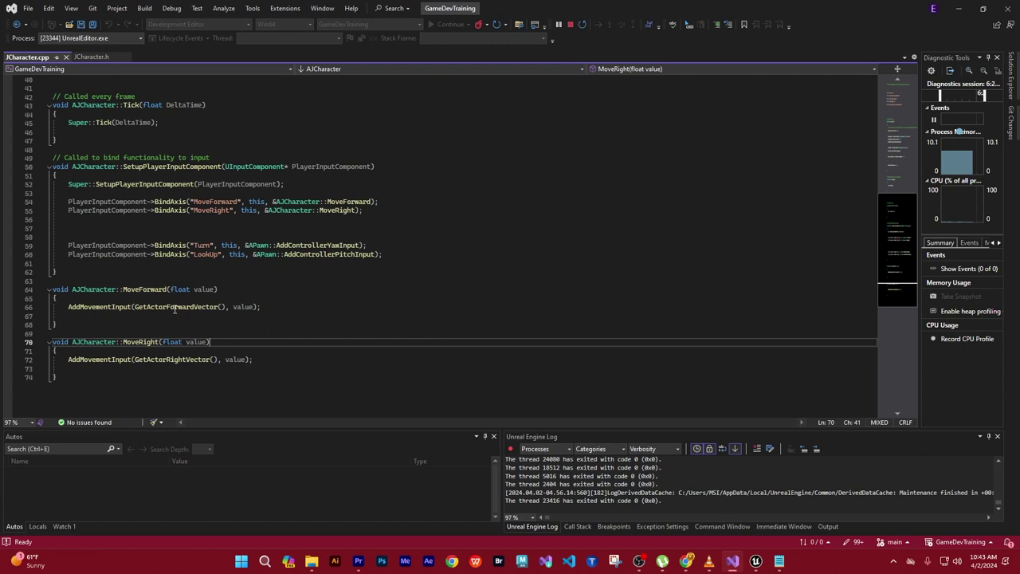
# - Add 'FRotator ControlRot = GetControlRotation()' on a new line above AddMovementInput in MoveForward
pyautogui.click(69, 308)
pyautogui.press('Return')
pyautogui.press('Return')
pyautogui.press('Return')
pyautogui.press('Return')
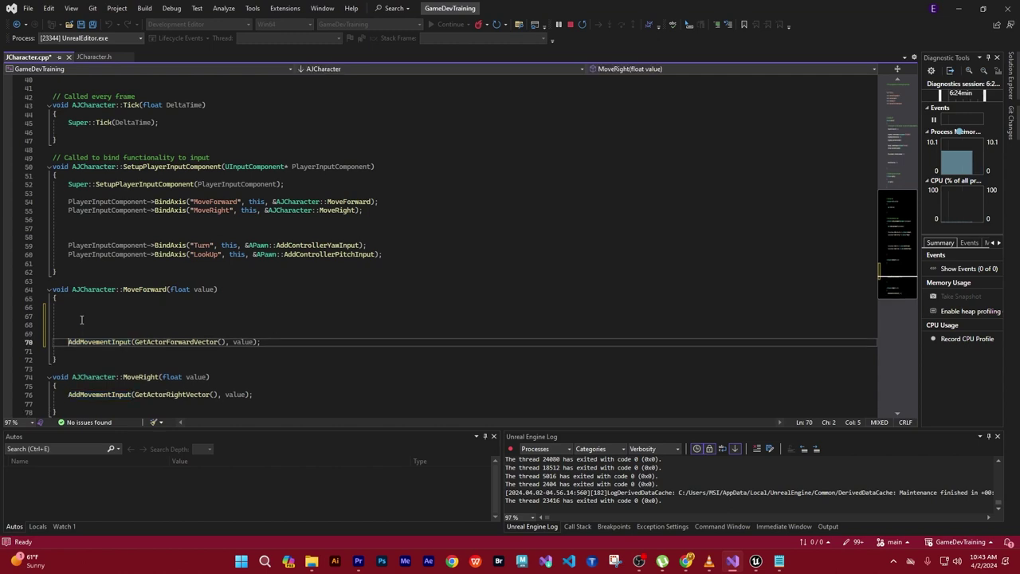
pyautogui.press('Up')
pyautogui.press('Up')
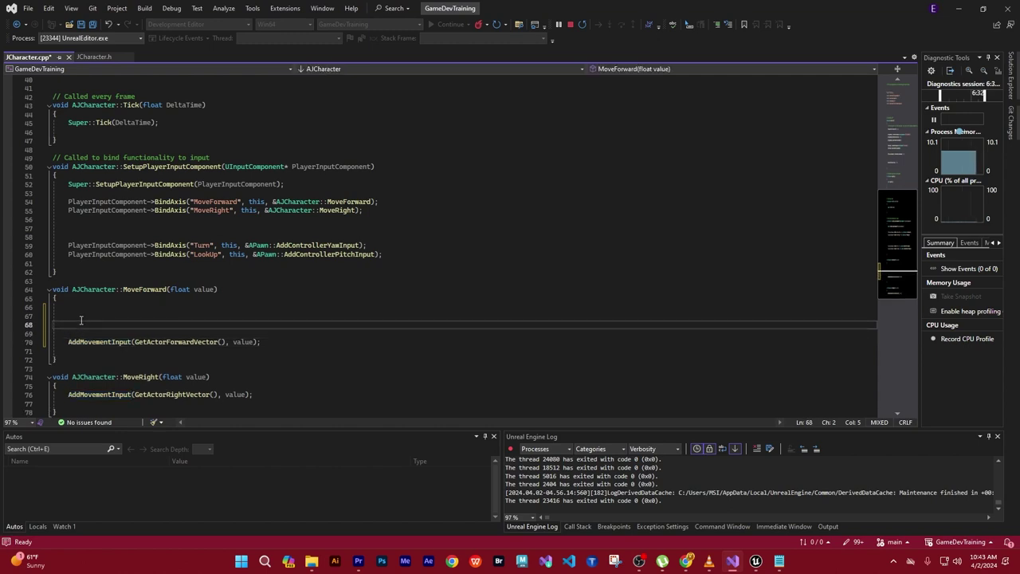
pyautogui.press('Up')
pyautogui.press('Up')
pyautogui.press('Down')
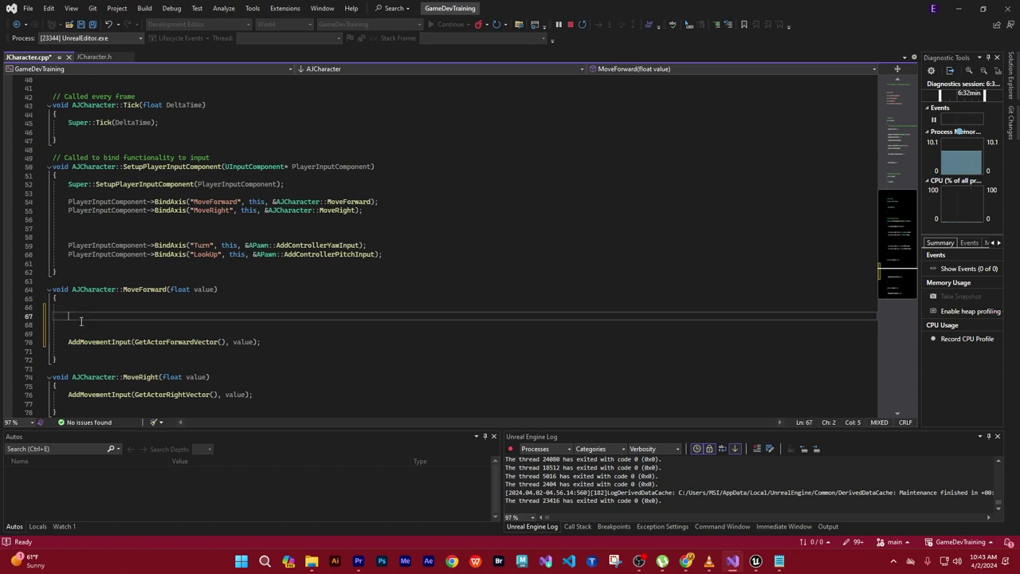
pyautogui.press('Up')
pyautogui.write('FRo')
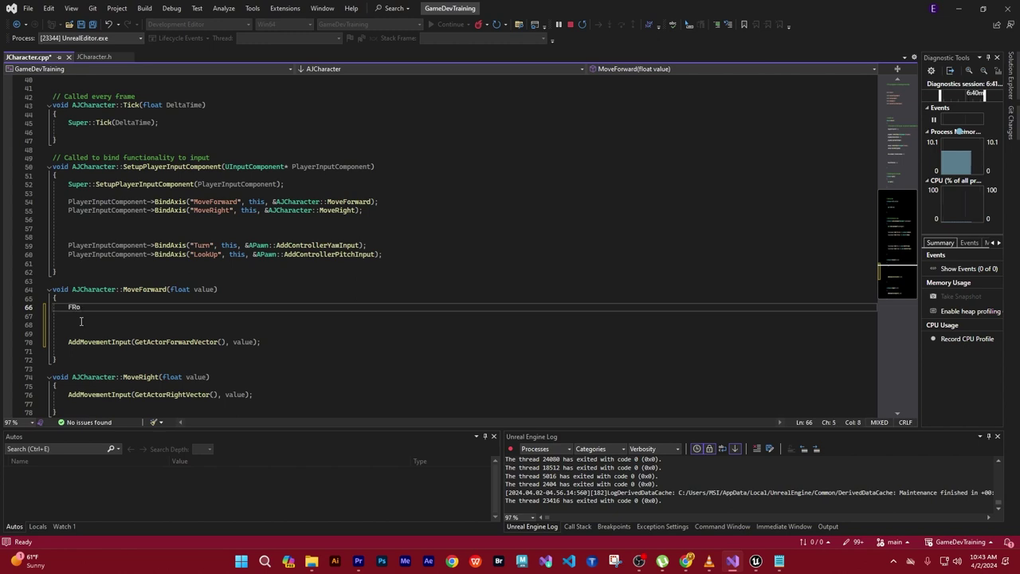
pyautogui.write('t')
pyautogui.write('ator')
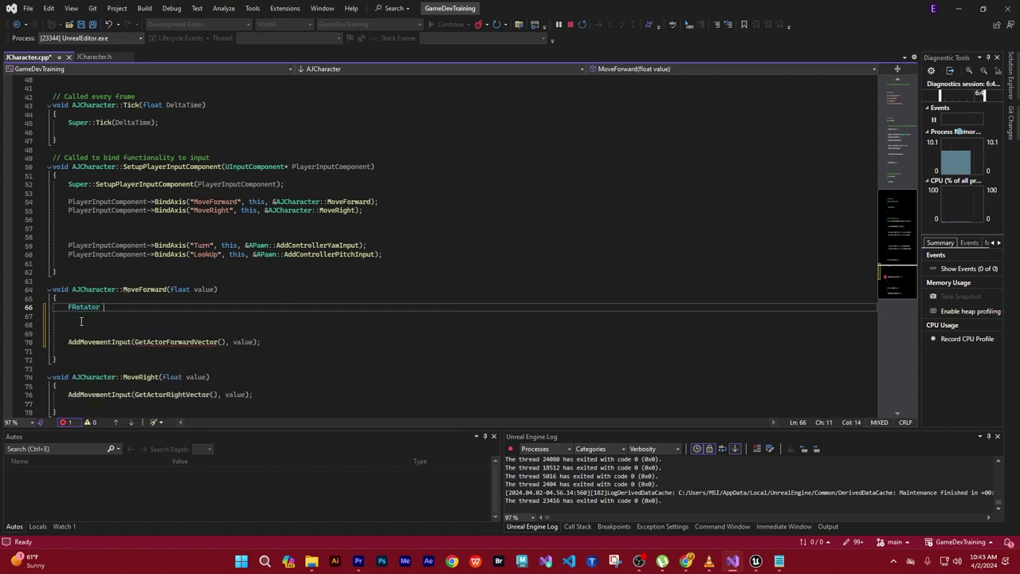
pyautogui.write(' Control')
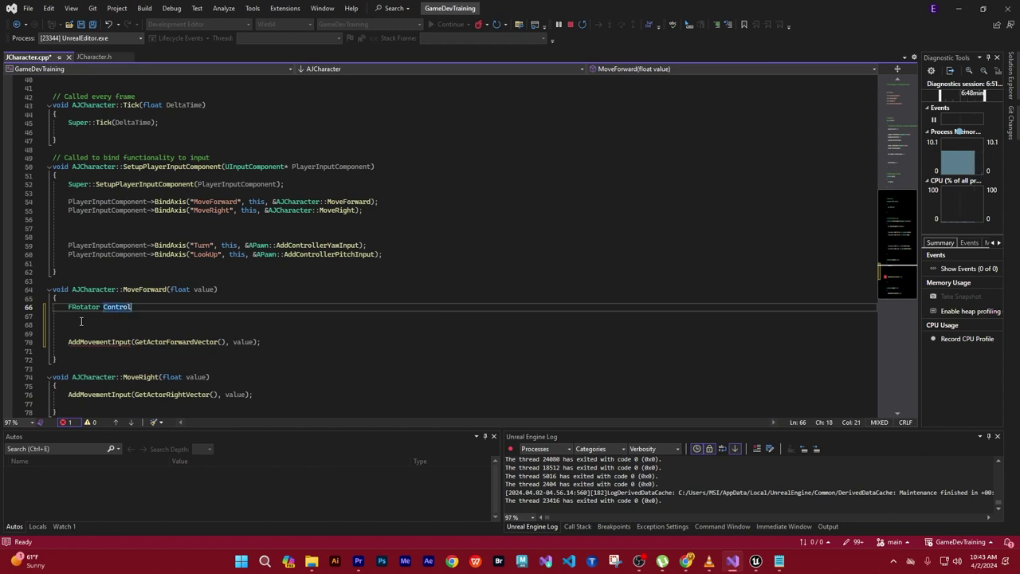
pyautogui.write('Rot')
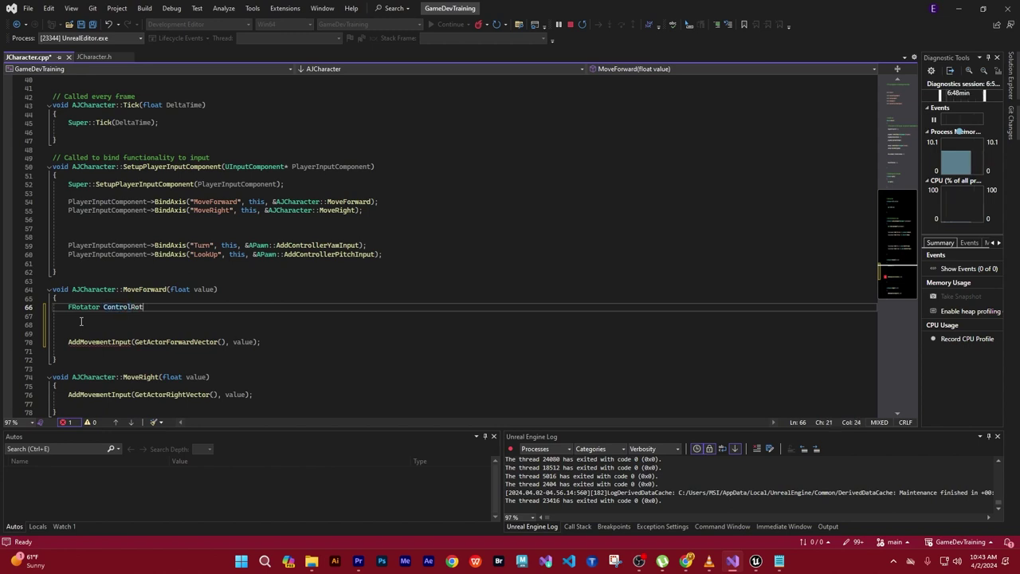
pyautogui.write(' = ')
pyautogui.write('G')
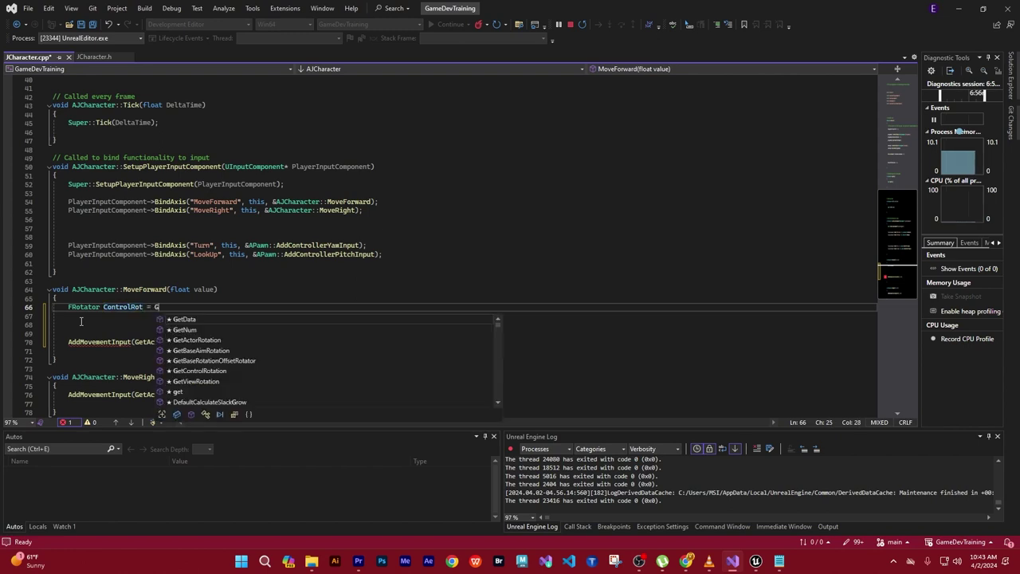
pyautogui.write('etContro')
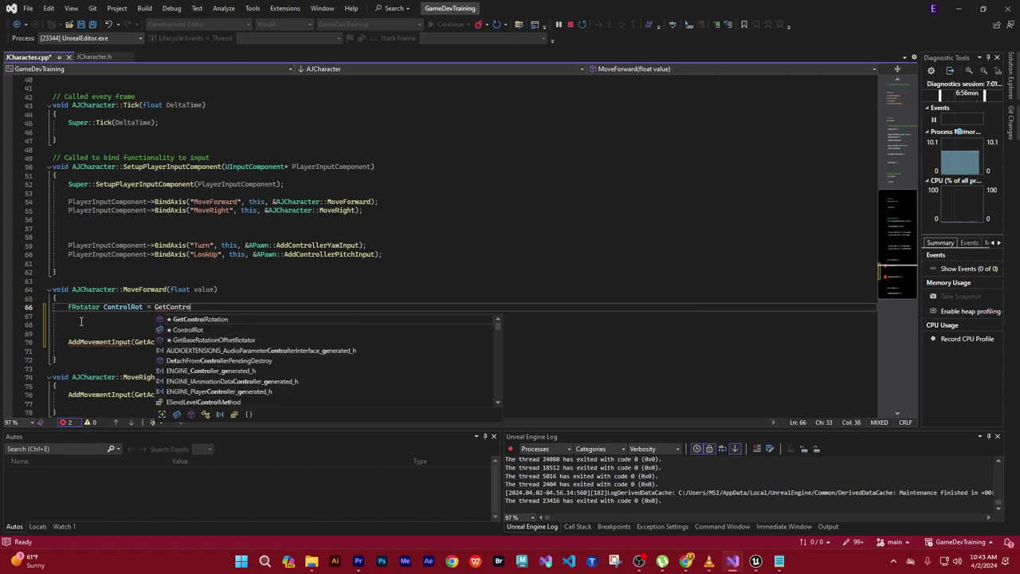
pyautogui.write('lRotation')
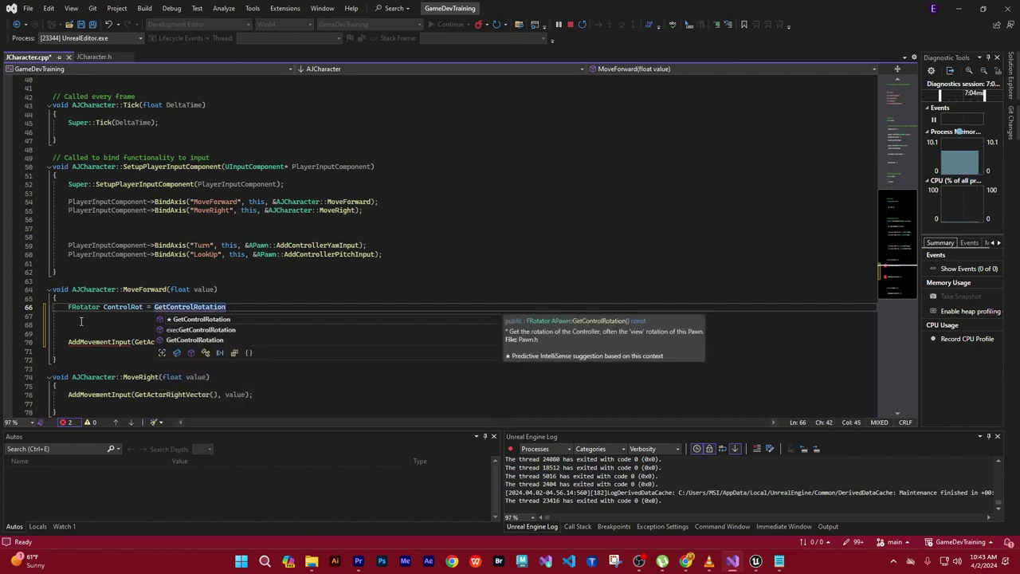
pyautogui.write('();')
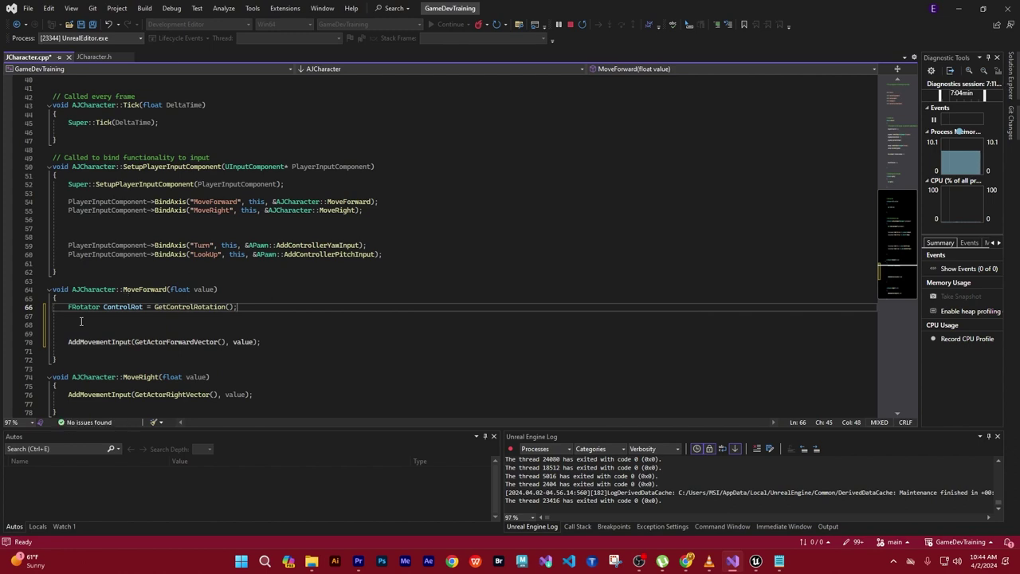
# - Add the line 'ControlRot.Pitch = 0.0f' below the control rotation line
pyautogui.press('Return')
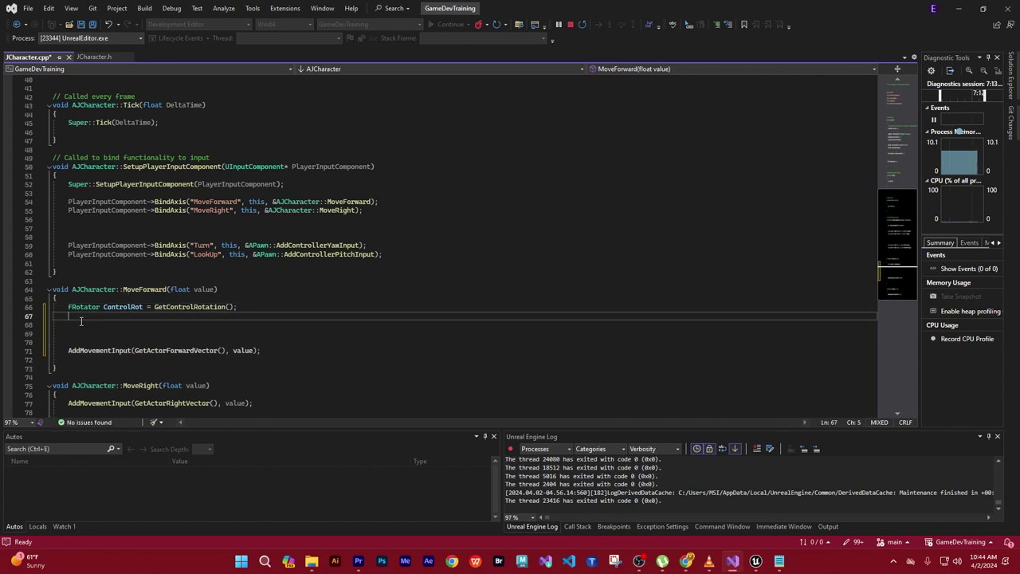
pyautogui.write('Control')
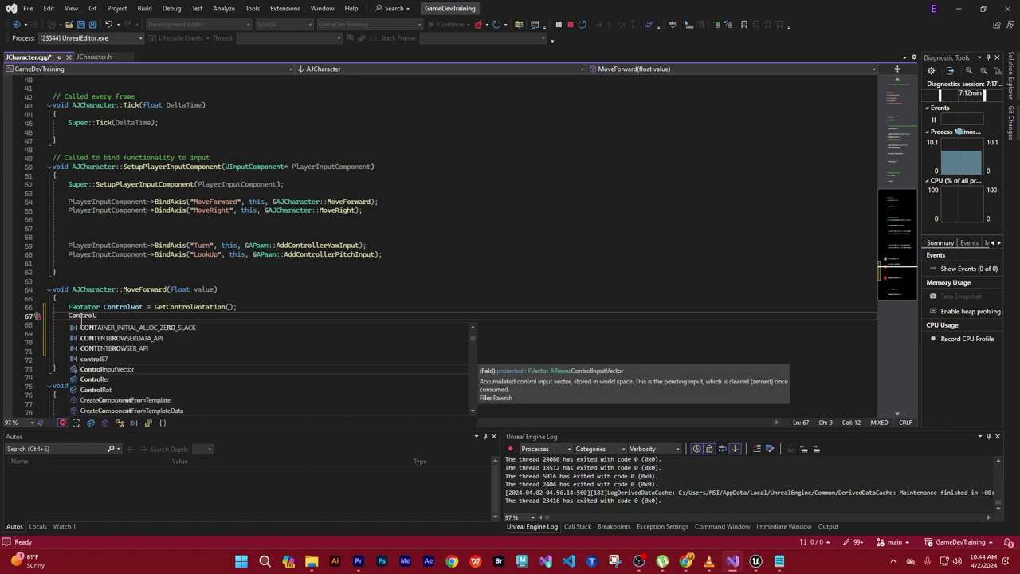
pyautogui.write('Rot')
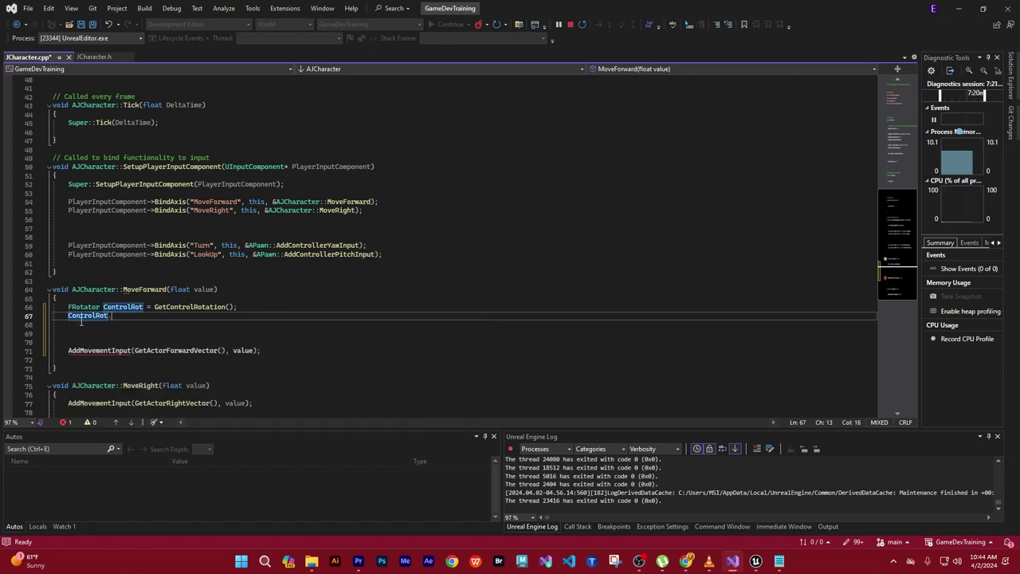
pyautogui.write(' .Pit')
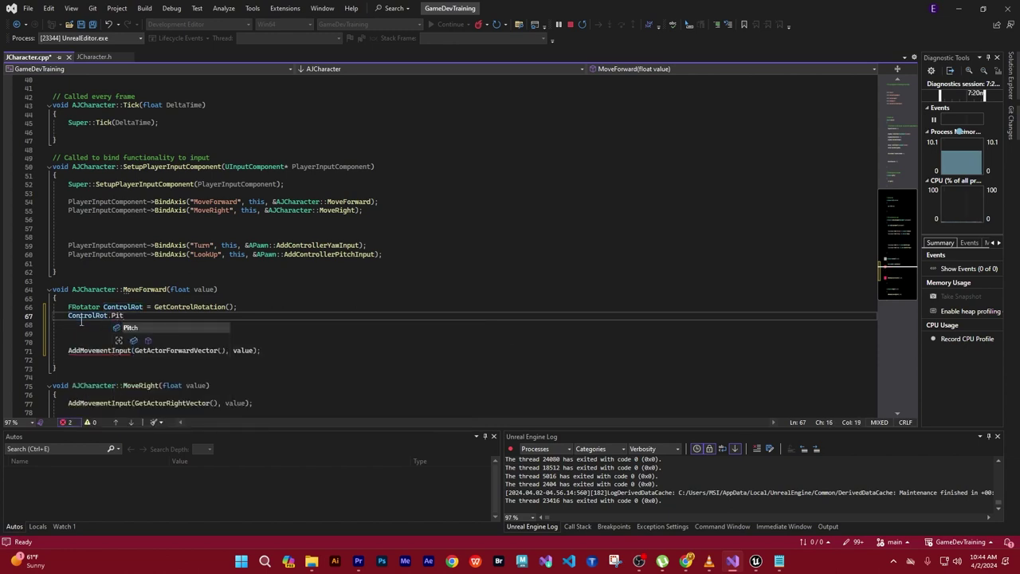
pyautogui.write('ch =')
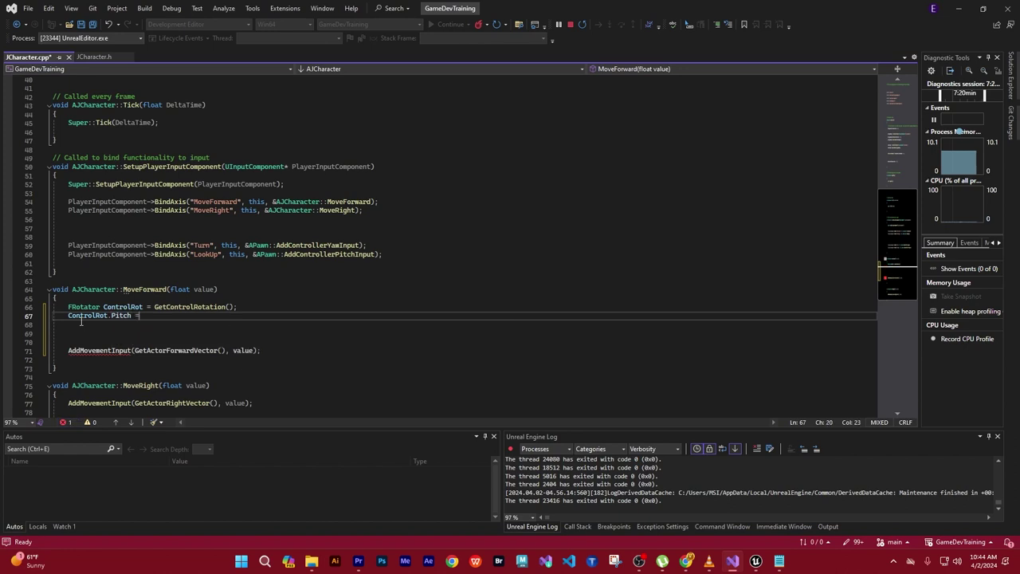
pyautogui.write(' 0.0')
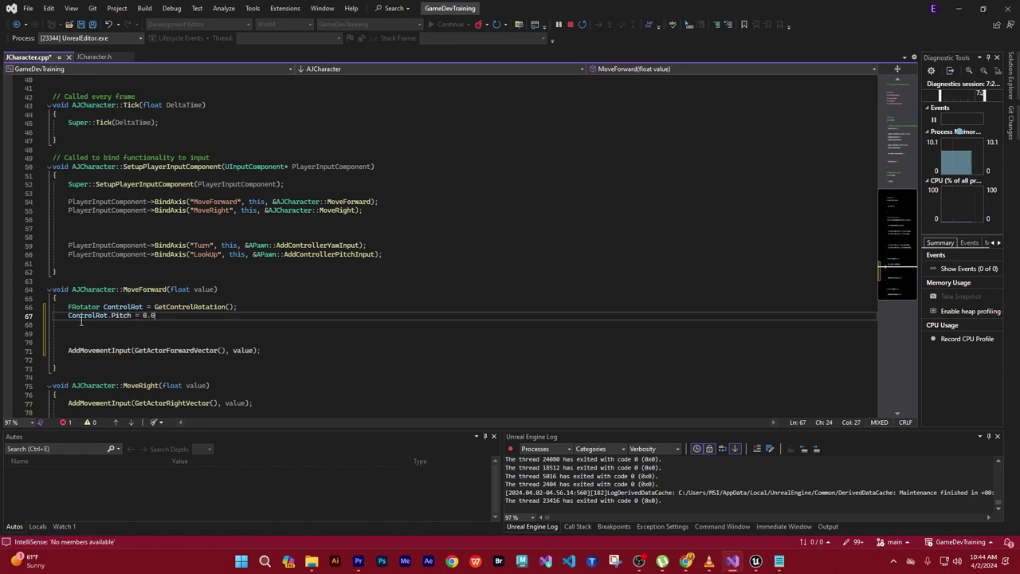
pyautogui.write('f;')
pyautogui.press('Return')
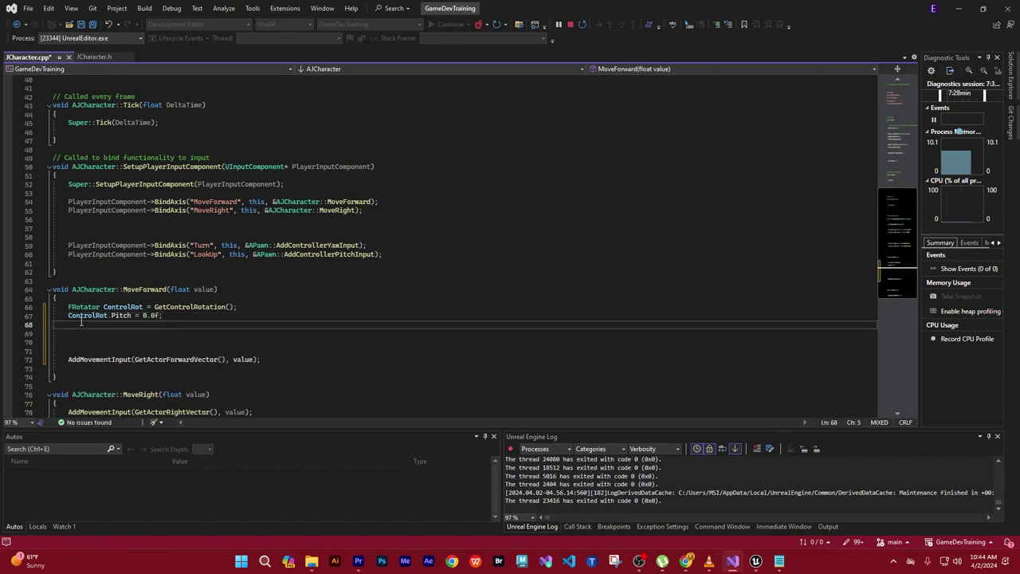
# - Duplicate the Pitch line and change it to set ControlRot.Roll to 0.0f
pyautogui.moveTo(167, 318); pyautogui.dragTo(68, 320)
pyautogui.hotkey('ctrl', 'c')
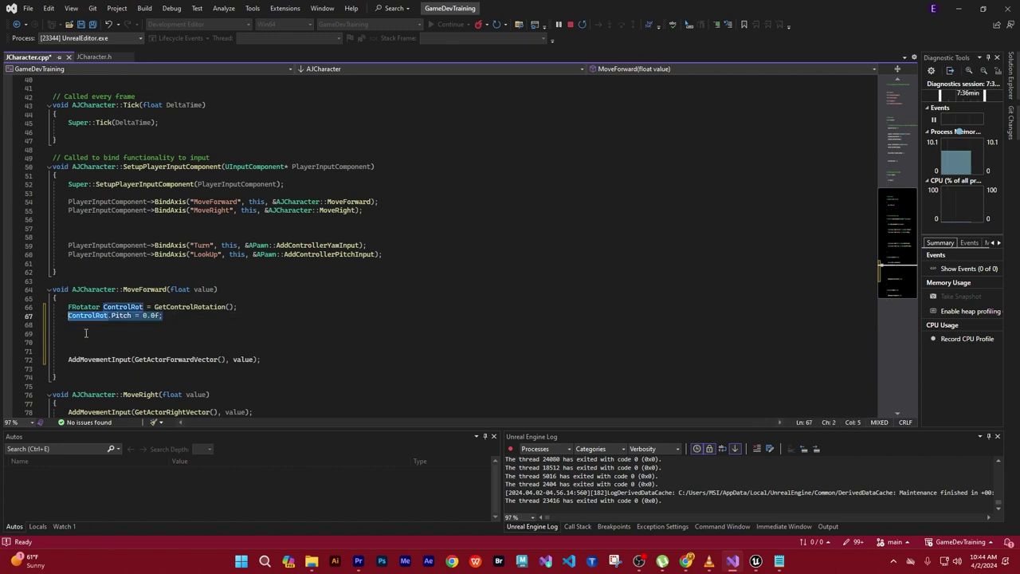
pyautogui.click(184, 324)
pyautogui.hotkey('ctrl', 'v')
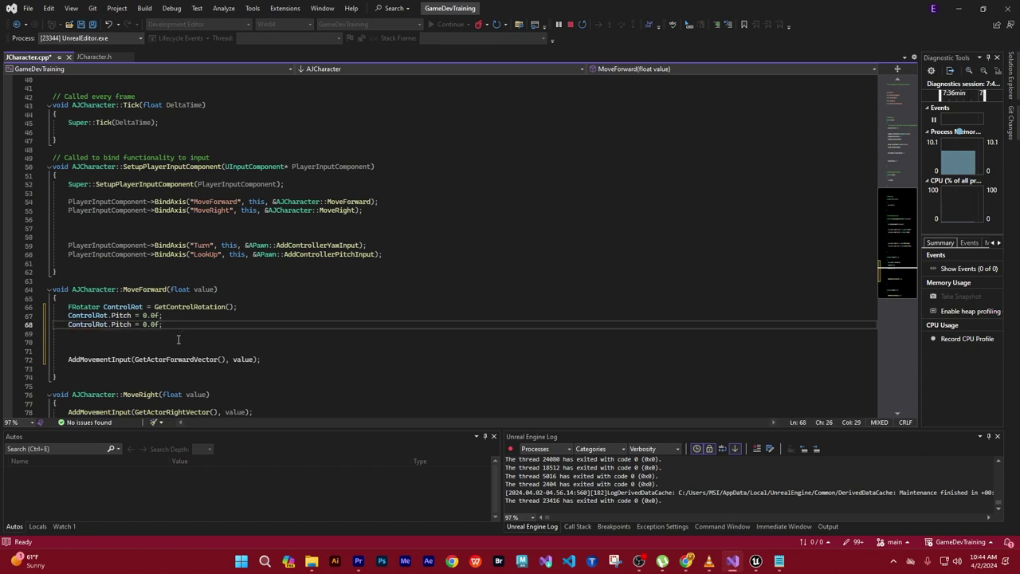
pyautogui.doubleClick(112, 325)
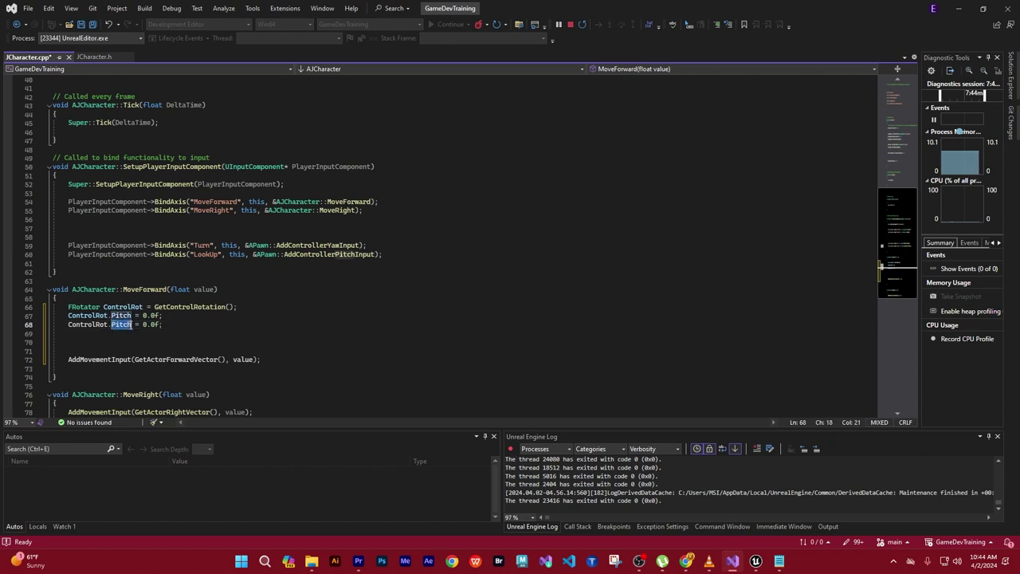
pyautogui.write('Ro')
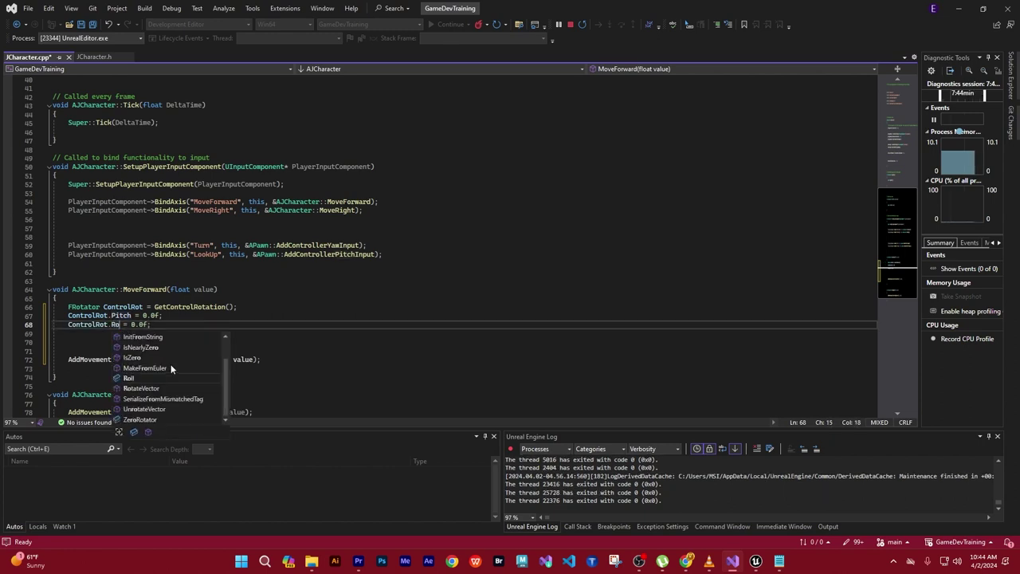
pyautogui.write('ll')
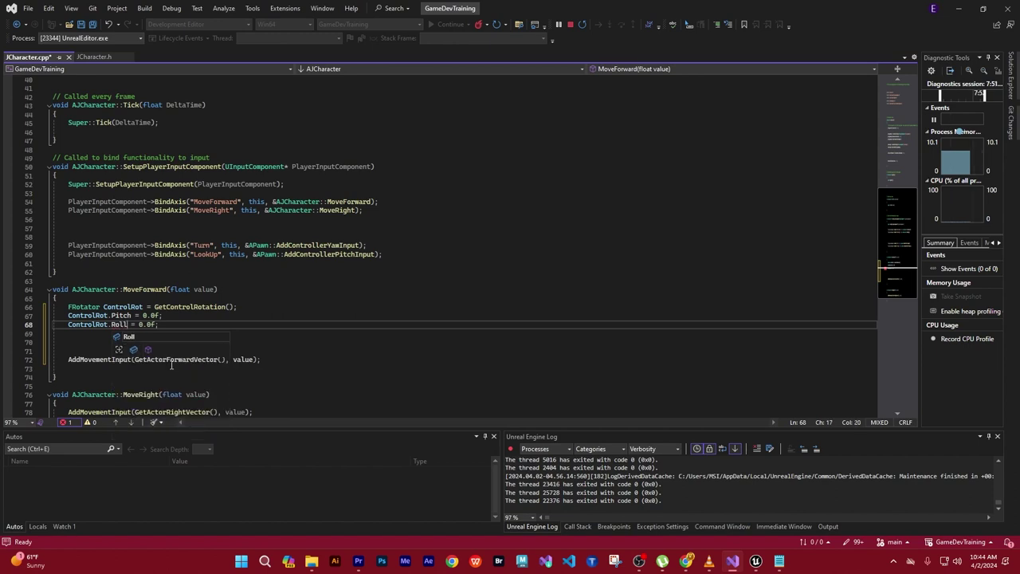
pyautogui.click(216, 325)
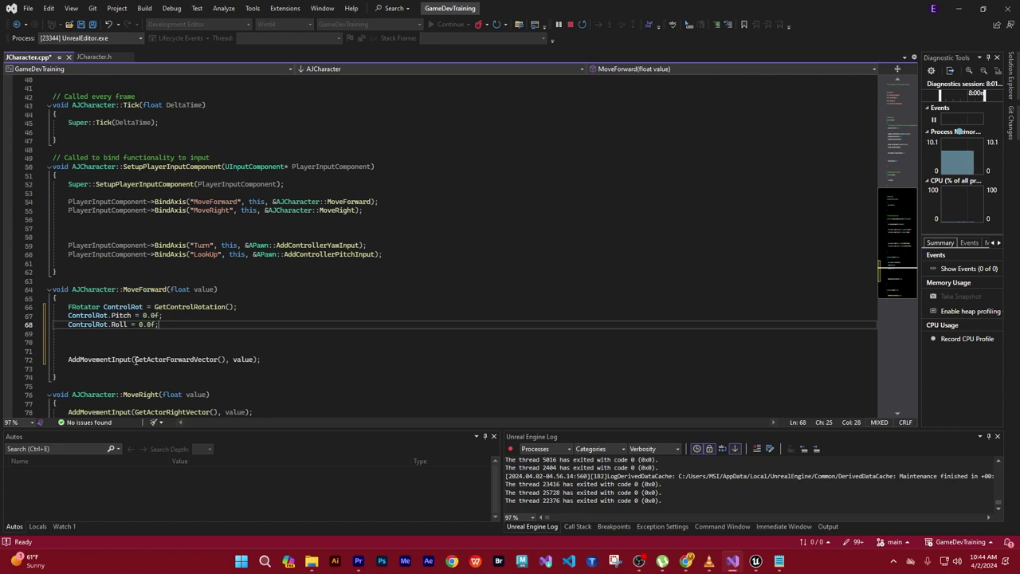
# - Replace GetActorForwardVector() with ControlRot.Vector() in MoveForward's AddMovementInput call
pyautogui.doubleClick(151, 360)
pyautogui.moveTo(157, 363); pyautogui.dragTo(190, 361)
pyautogui.press('BackSpace')
pyautogui.write('Control')
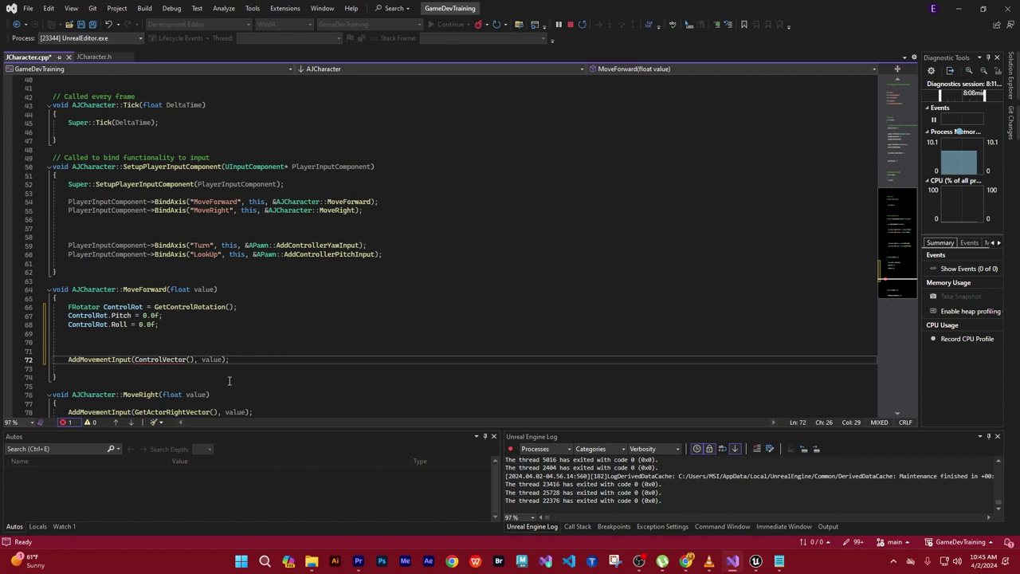
pyautogui.write('Rot')
pyautogui.write('.')
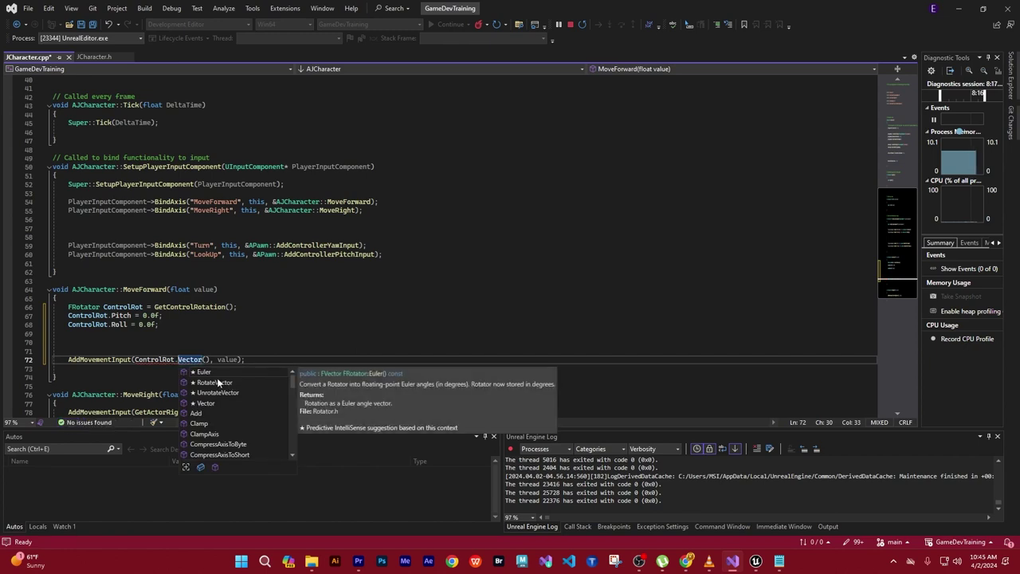
pyautogui.click(272, 358)
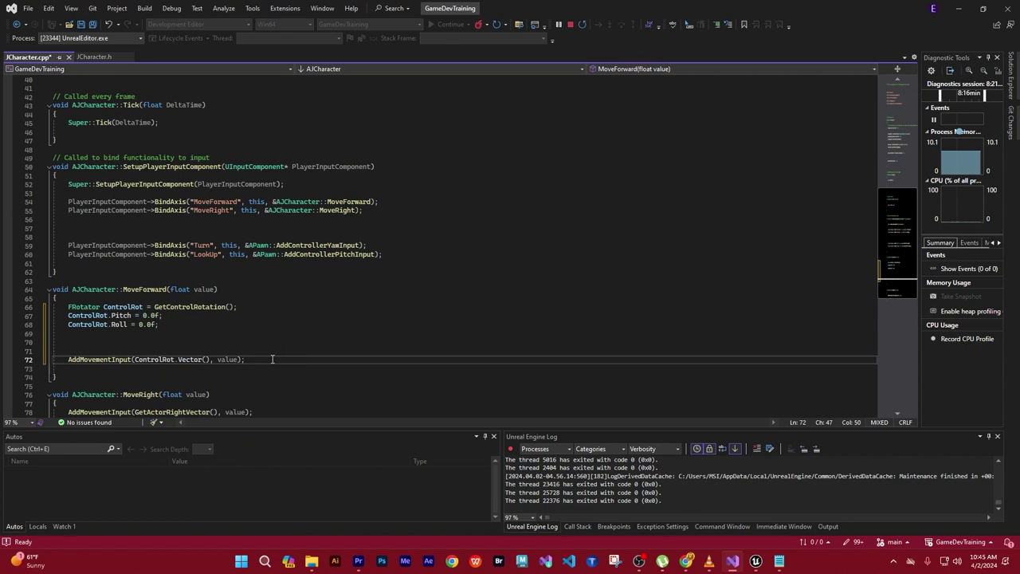
# - Save all modified files with Save All, then stop debugging the Unreal Editor
pyautogui.click(28, 8)
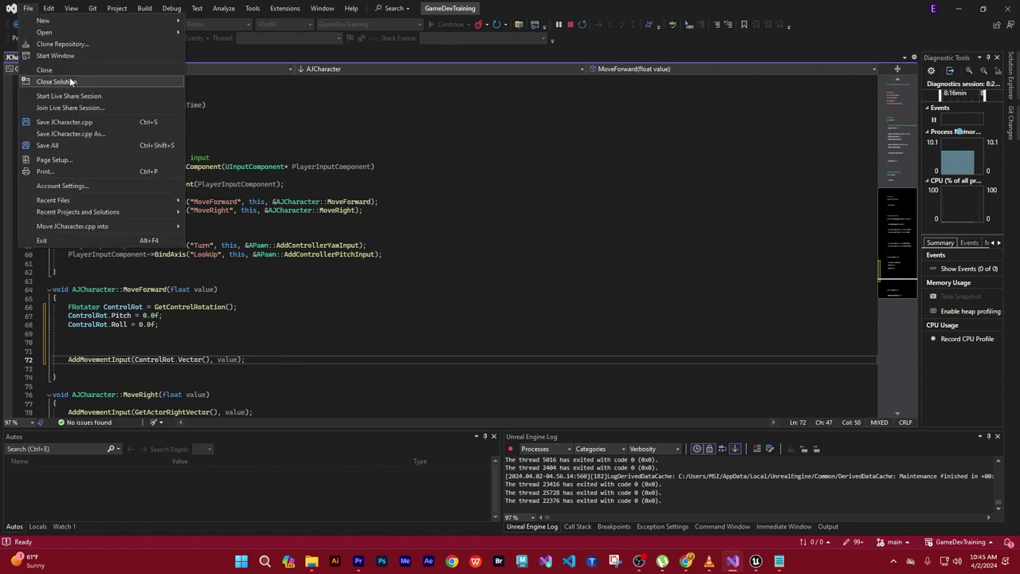
pyautogui.click(64, 144)
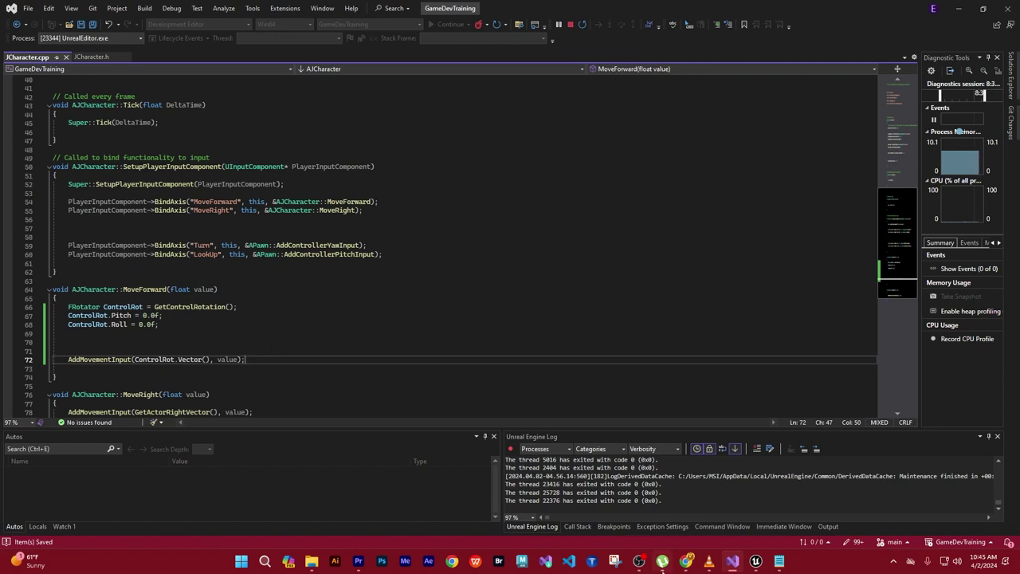
pyautogui.click(639, 561)
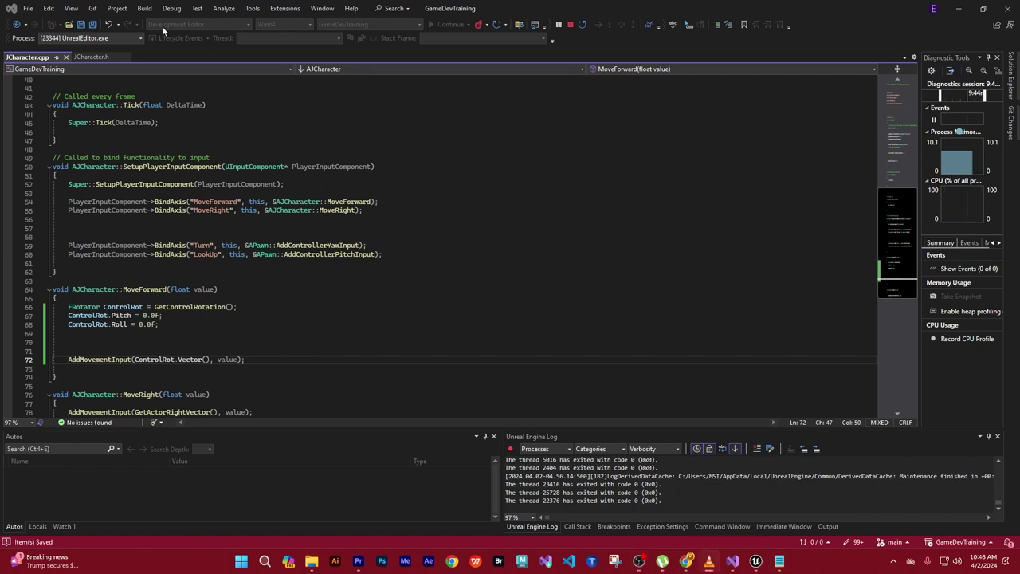
pyautogui.click(171, 8)
pyautogui.click(199, 71)
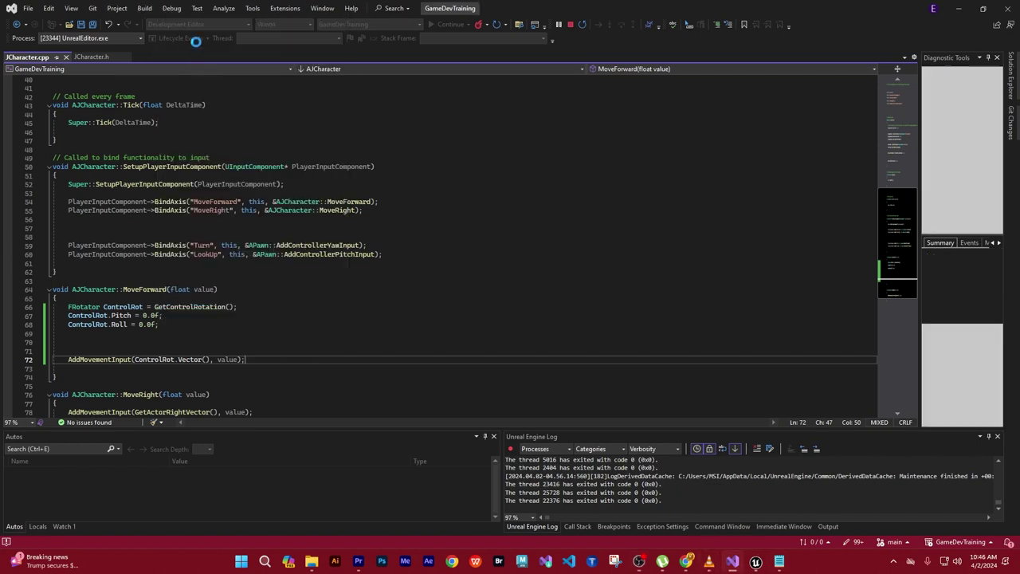
pyautogui.click(171, 8)
pyautogui.click(196, 44)
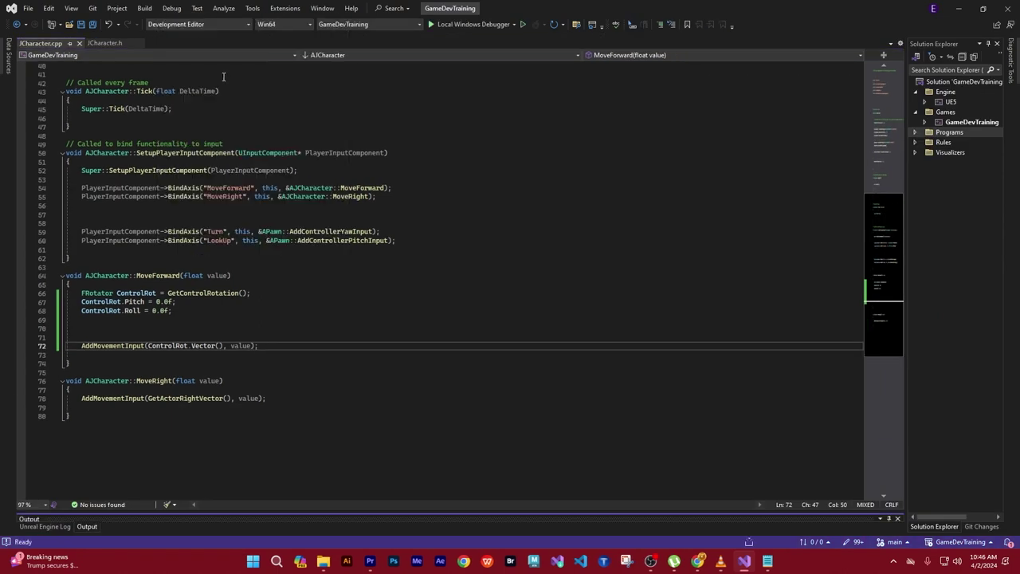
# - Rebuild and relaunch with F5, then open TestLevel from the Maps folder in the Content Drawer
pyautogui.press('F5')
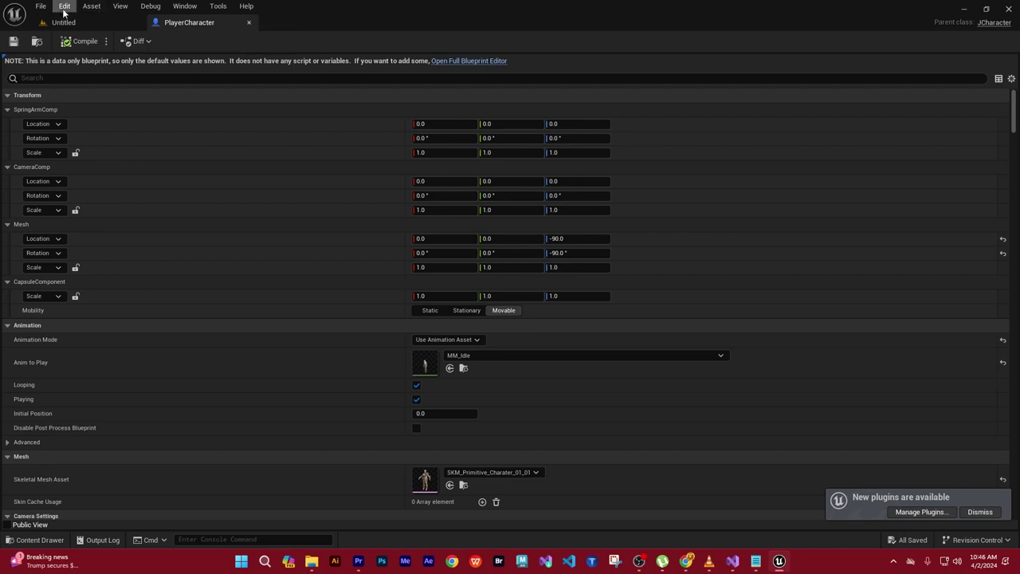
pyautogui.hotkey('ctrl', 'space')
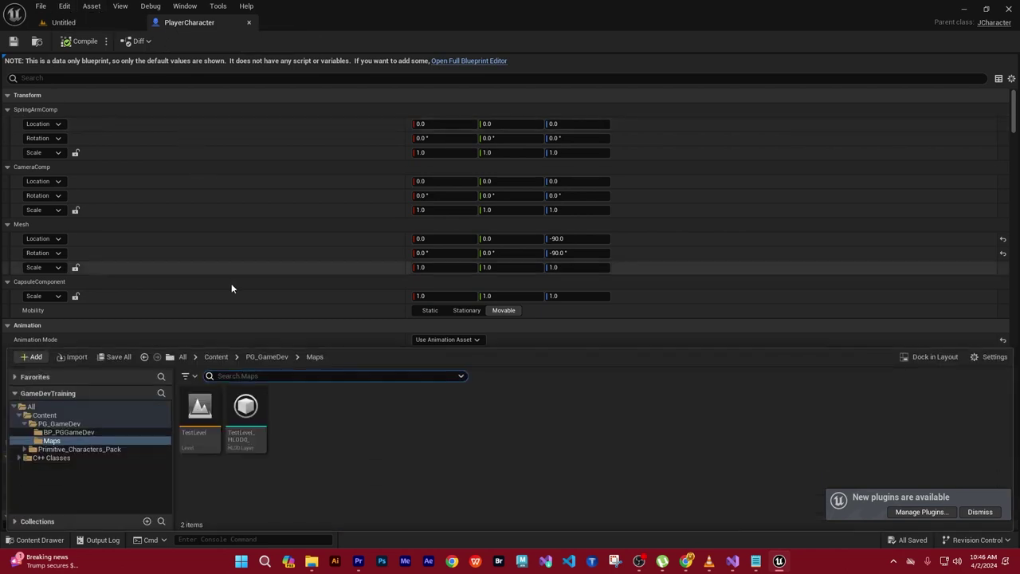
pyautogui.doubleClick(200, 409)
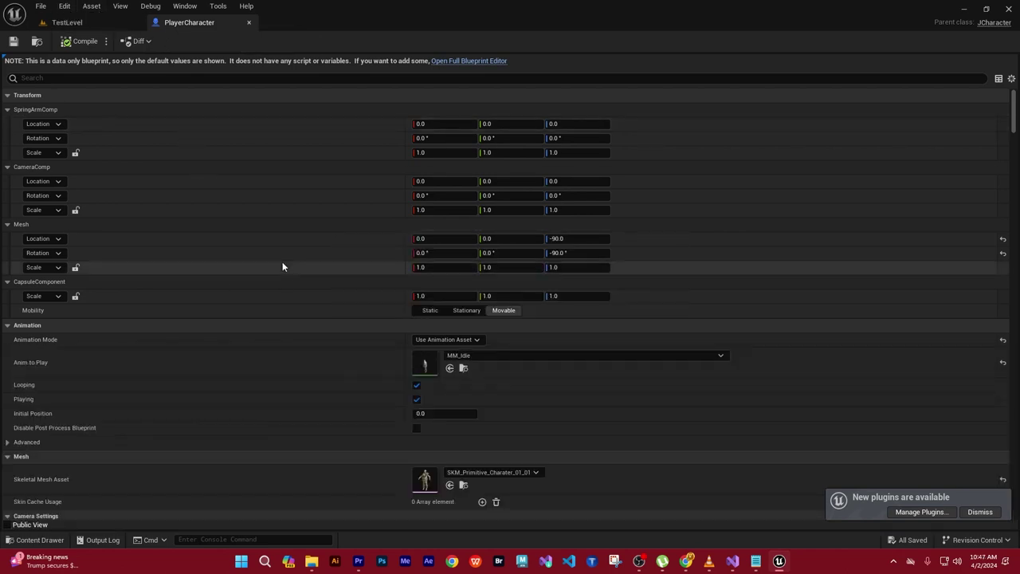
pyautogui.click(40, 5)
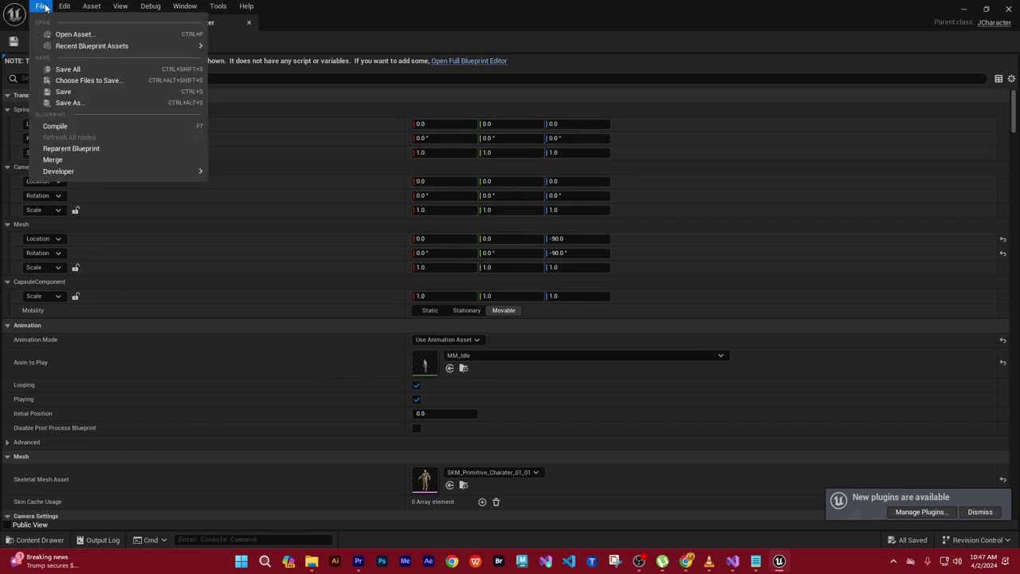
pyautogui.moveTo(92, 5)
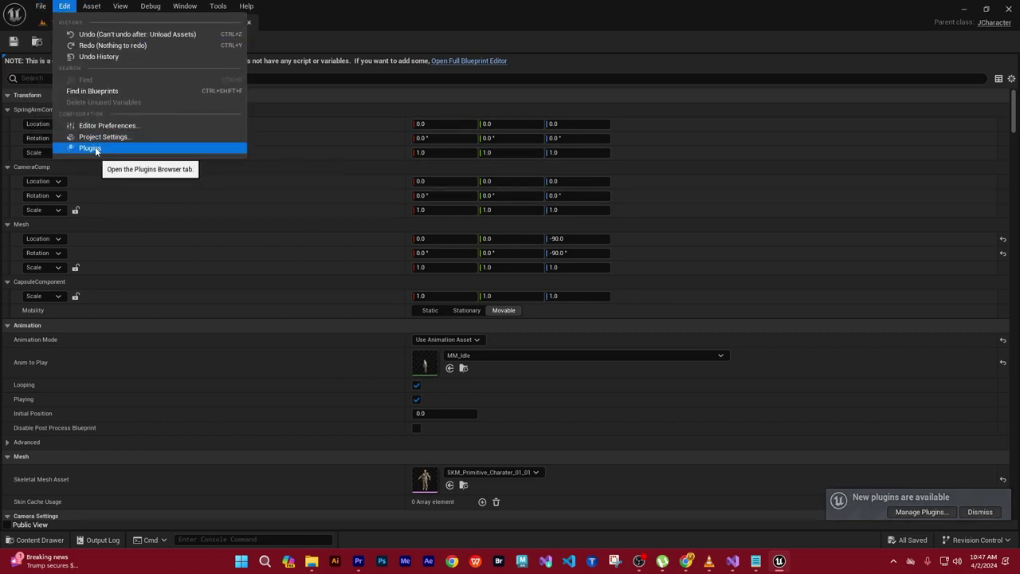
pyautogui.click(100, 136)
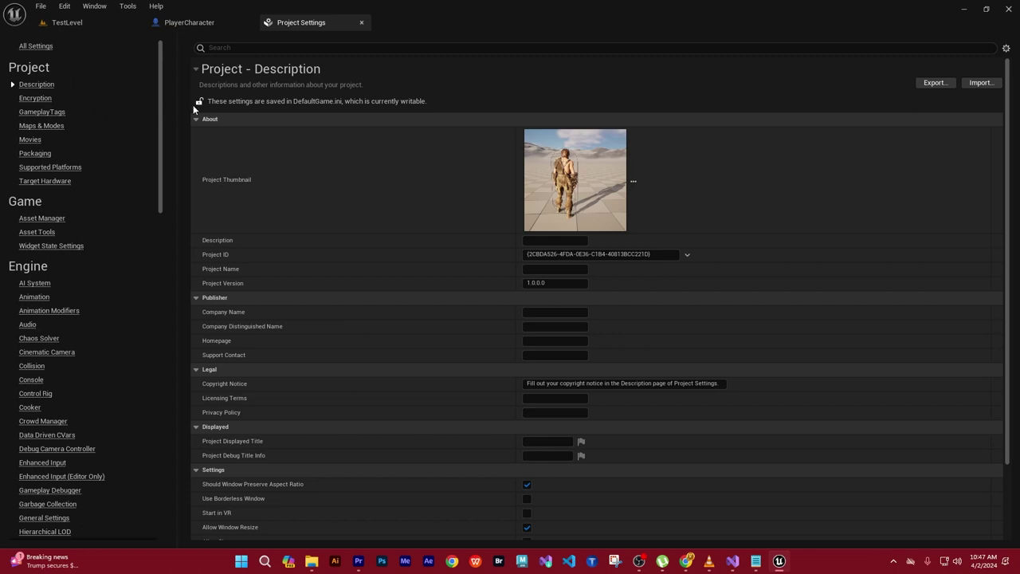
pyautogui.moveTo(158, 150)
pyautogui.mouseDown()
pyautogui.moveTo(182, 312)
pyautogui.moveTo(183, 140)
pyautogui.mouseUp()
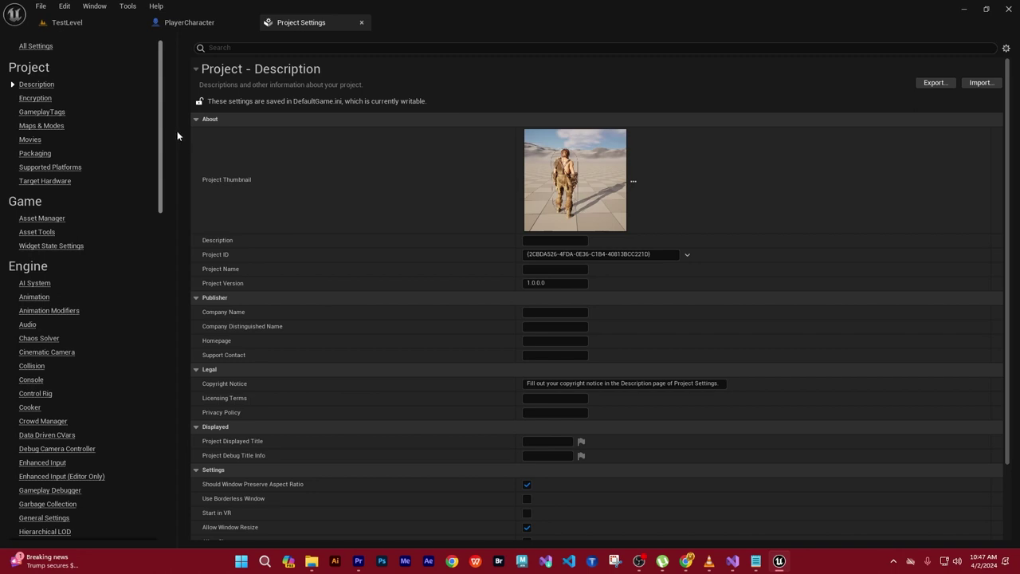
pyautogui.scroll(-2, 175, 143)
pyautogui.scroll(2, 172, 135)
pyautogui.moveTo(162, 183)
pyautogui.mouseDown()
pyautogui.moveTo(178, 433)
pyautogui.moveTo(163, 169)
pyautogui.mouseUp()
pyautogui.click(361, 23)
pyautogui.click(64, 6)
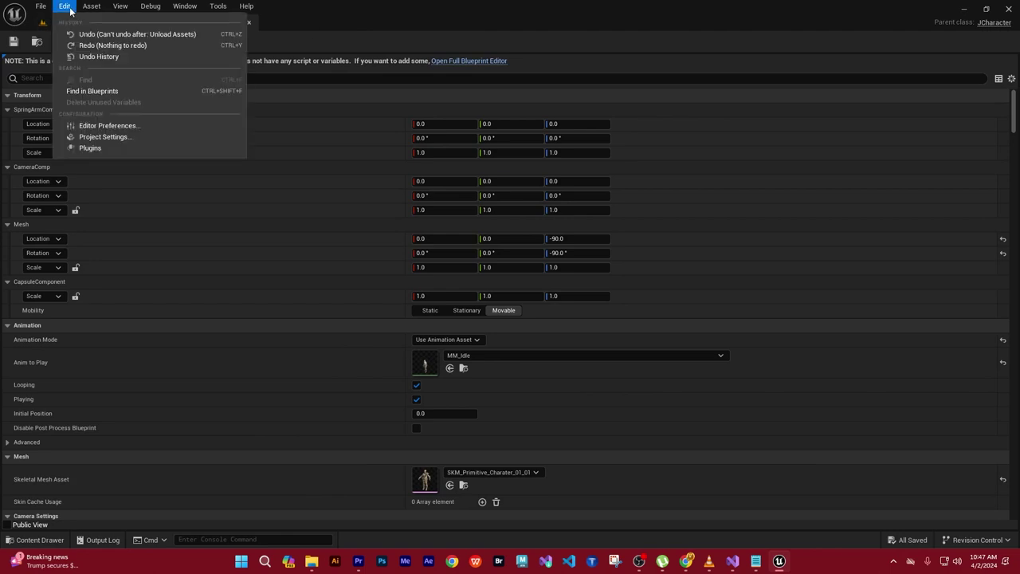
# - Set Loading & Saving's Load Level at Startup to Last Opened, then switch to Visual Studio
pyautogui.click(112, 126)
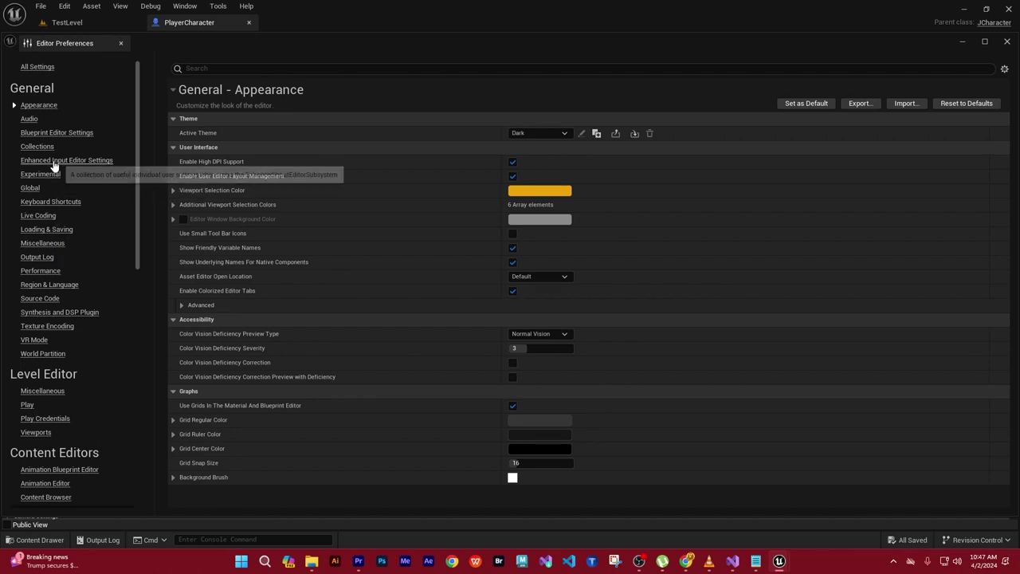
pyautogui.click(53, 230)
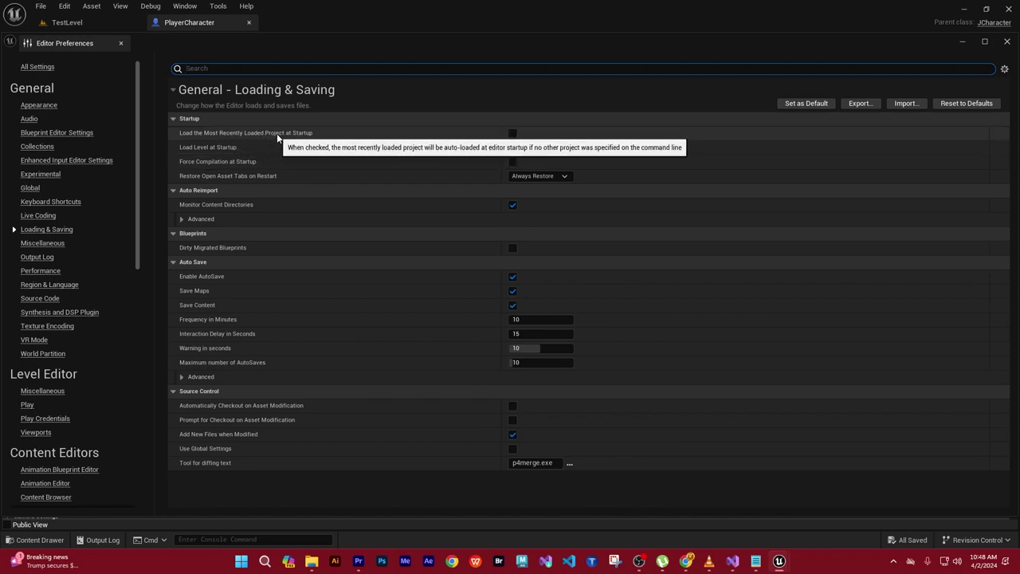
pyautogui.click(558, 148)
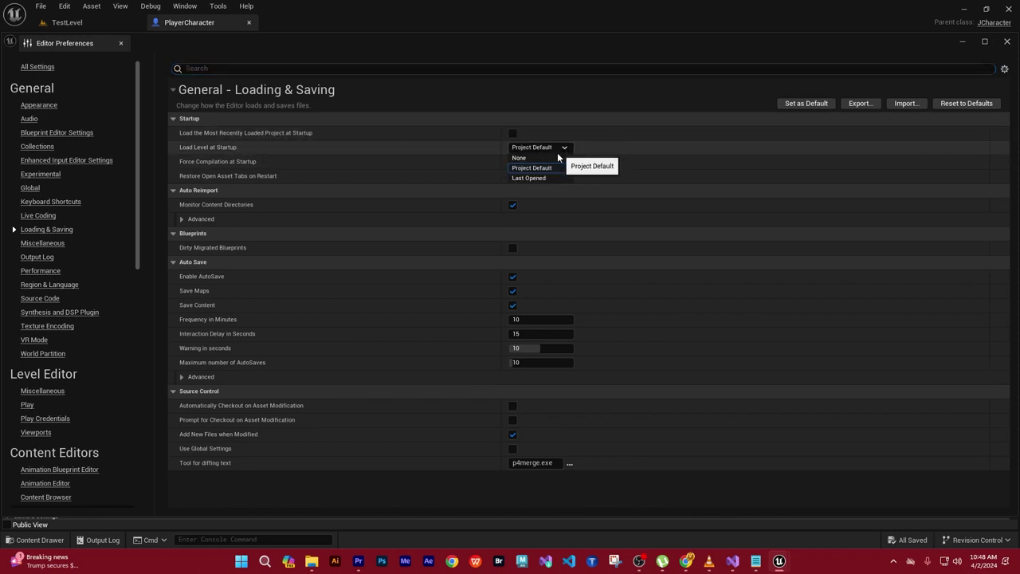
pyautogui.click(537, 176)
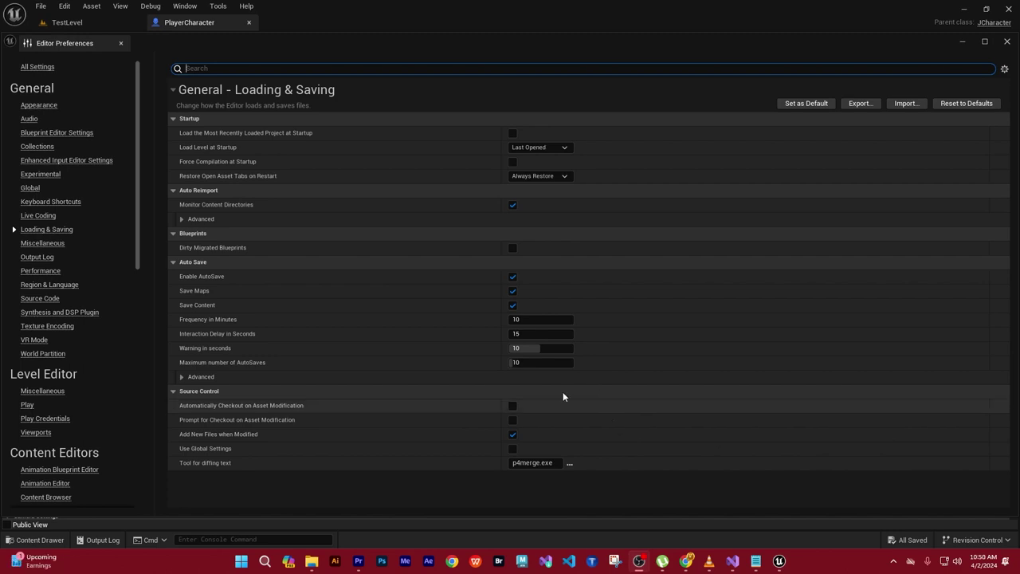
pyautogui.click(732, 566)
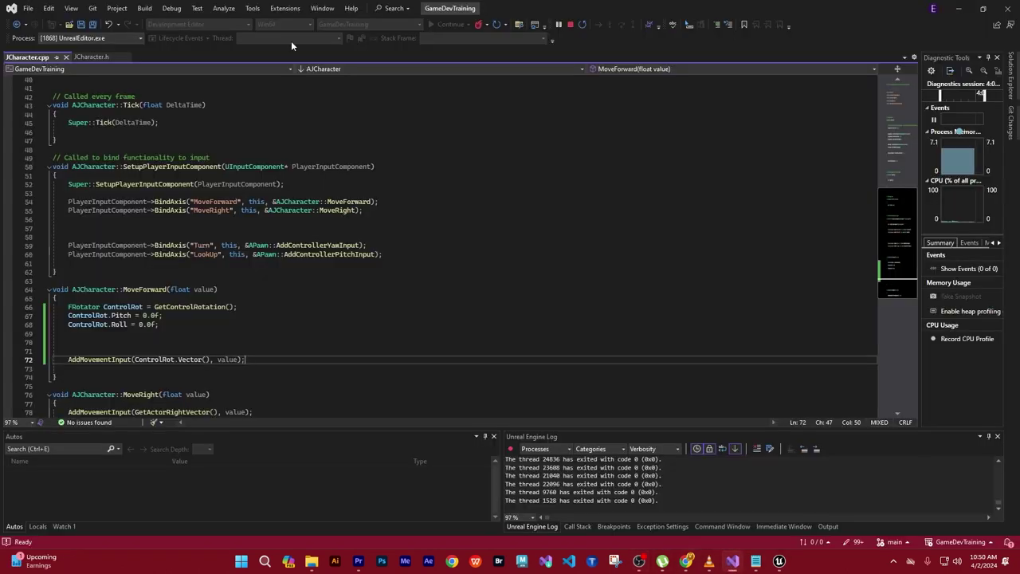
# - Stop debugging, save all files, and start debugging again to relaunch Unreal Editor
pyautogui.click(173, 8)
pyautogui.click(199, 69)
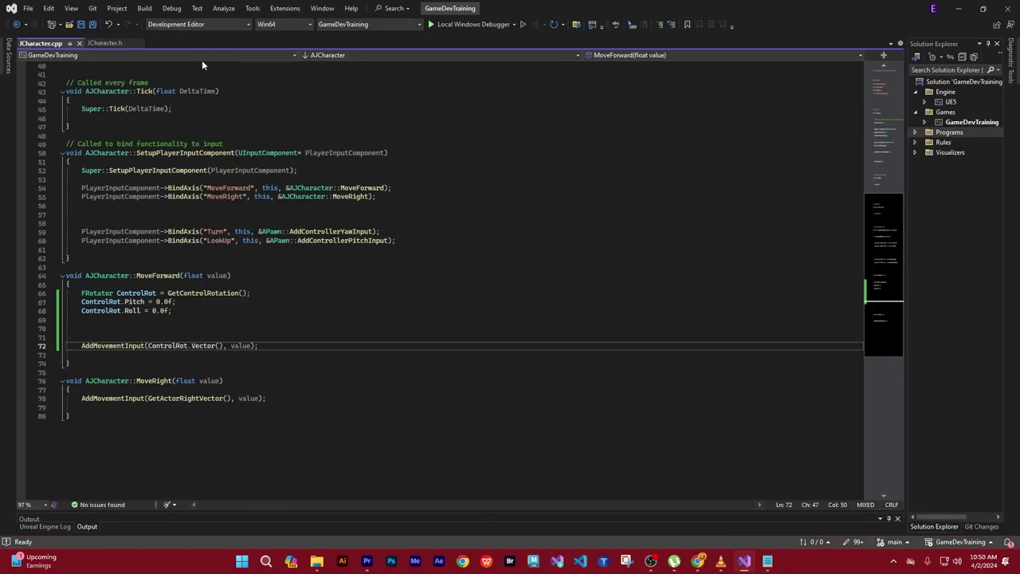
pyautogui.click(28, 8)
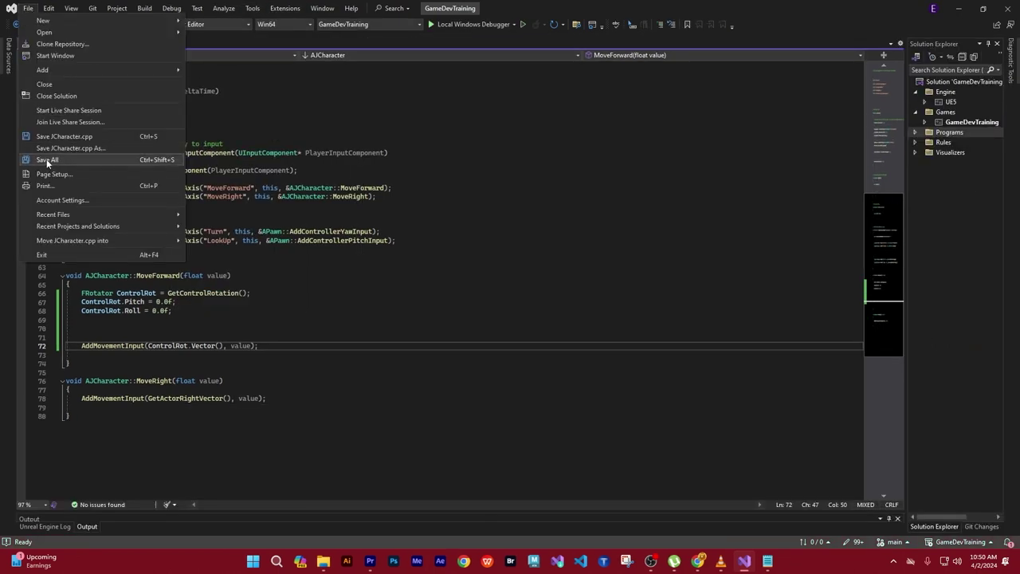
pyautogui.click(47, 158)
pyautogui.click(173, 8)
pyautogui.click(199, 45)
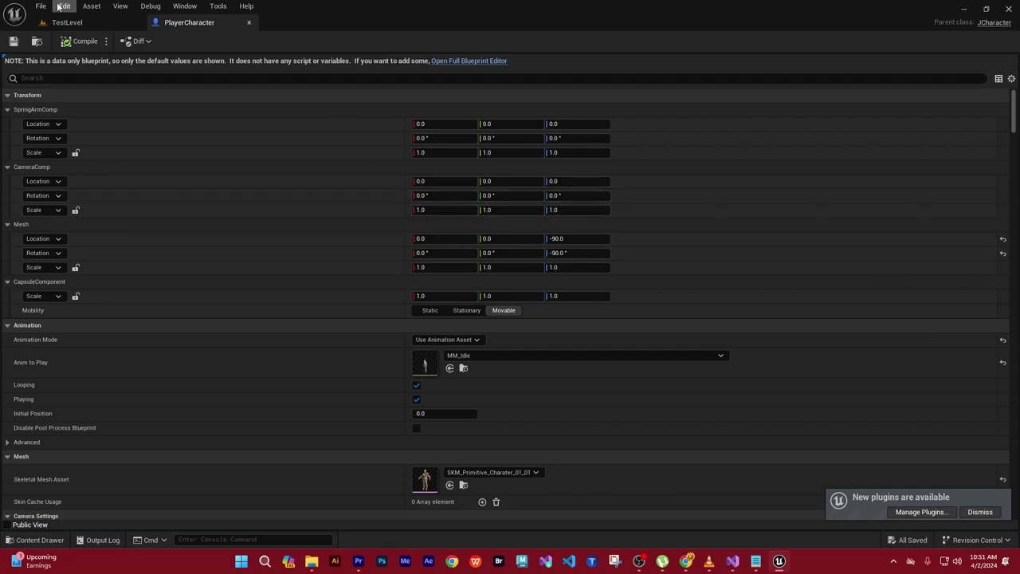
# - Play-test the character in TestLevel, then fly the camera in to inspect the cube and character
pyautogui.click(70, 23)
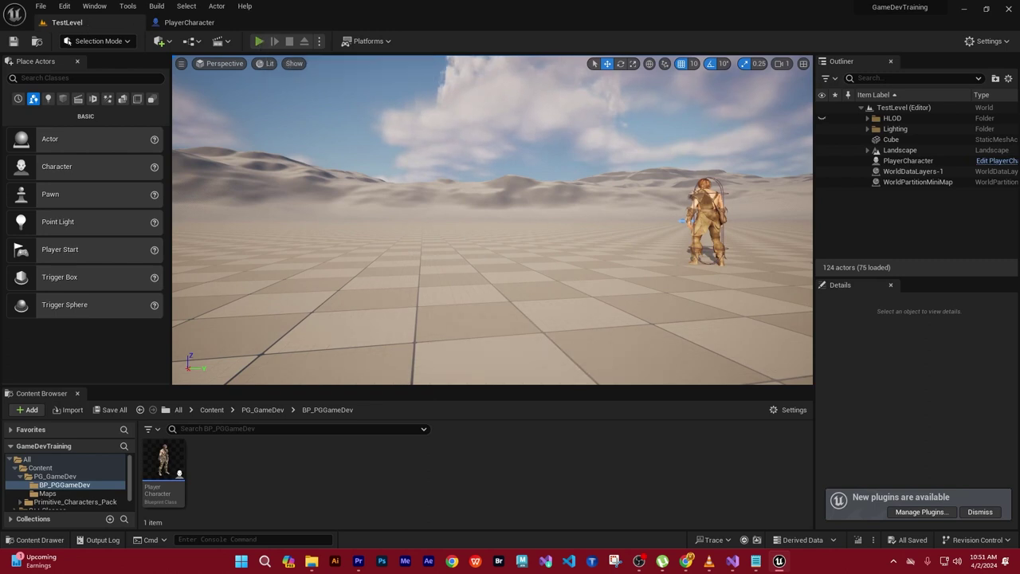
pyautogui.click(259, 41)
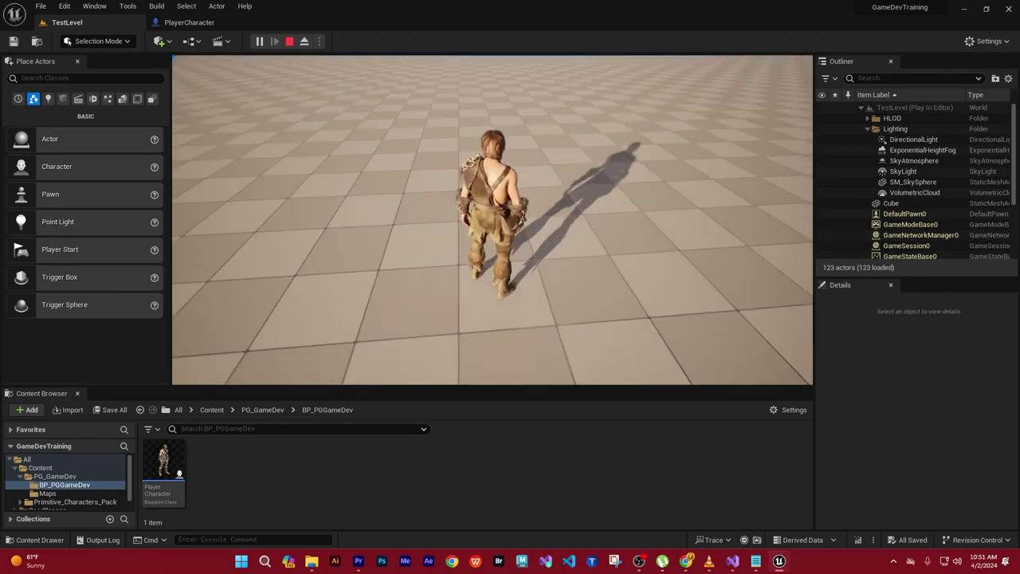
pyautogui.press('Escape')
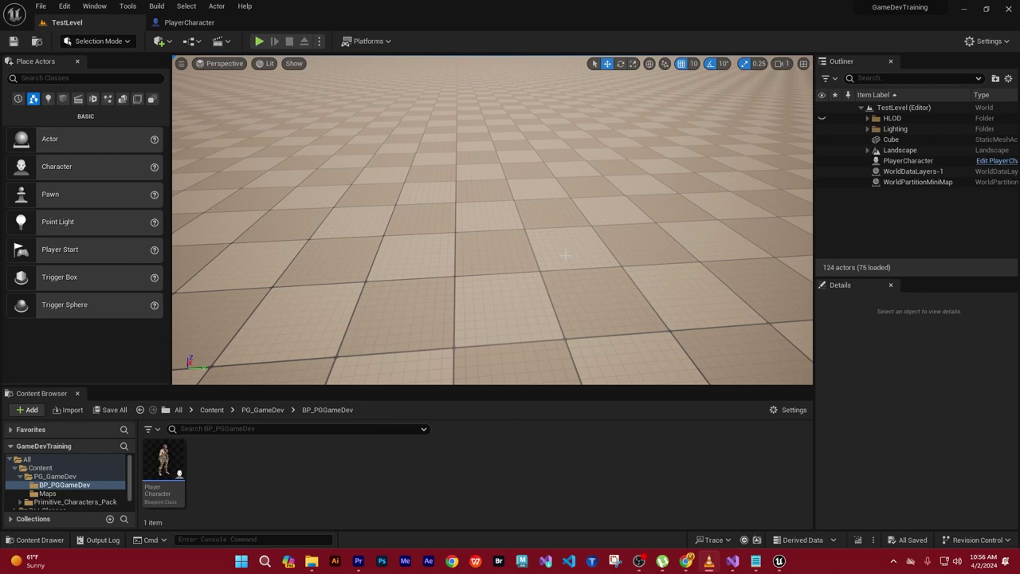
pyautogui.press('w')
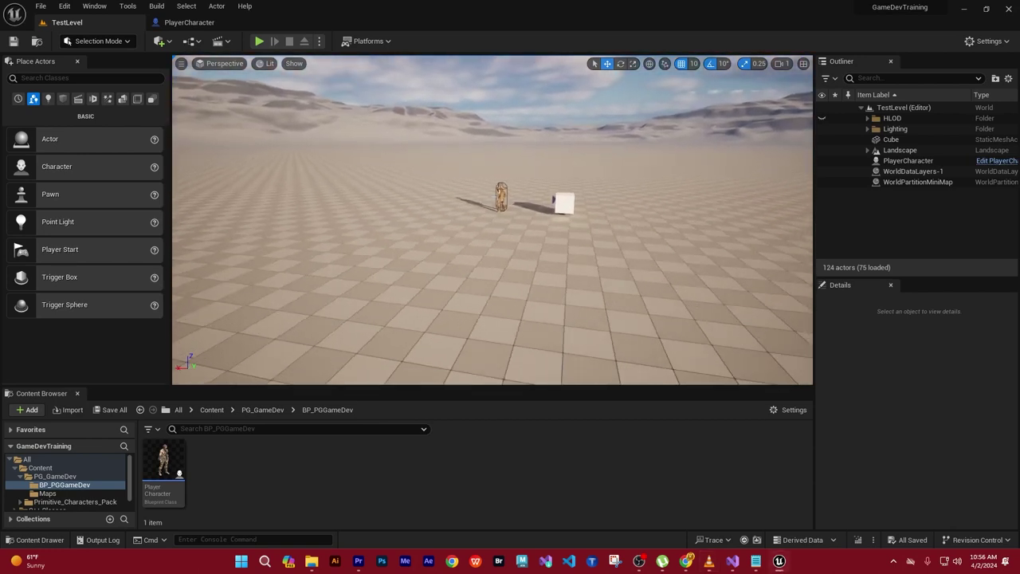
pyautogui.moveTo(493, 220); pyautogui.dragTo(492, 220, button='right')
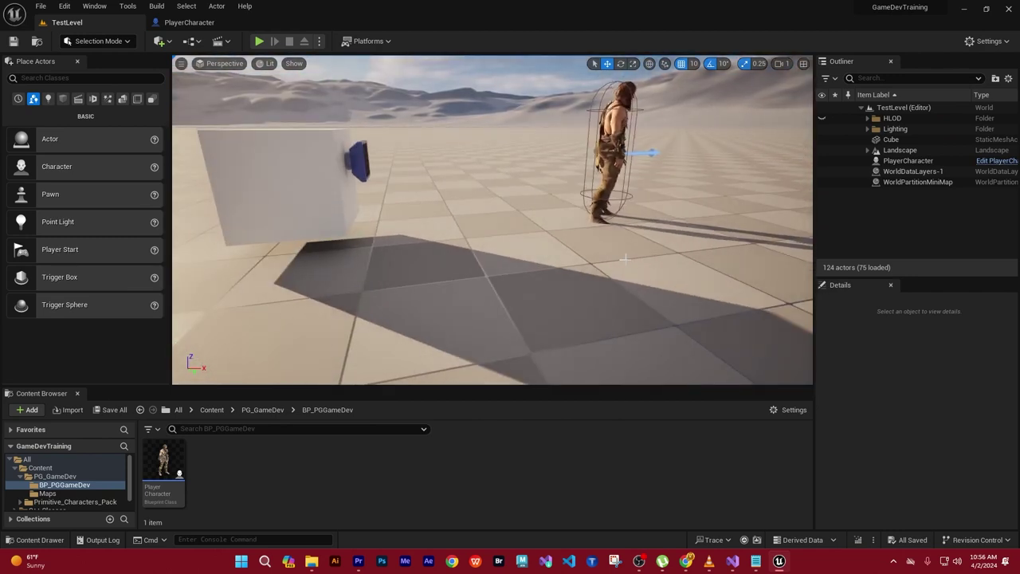
# - Save all project changes and bring Visual Studio back to the front
pyautogui.click(40, 6)
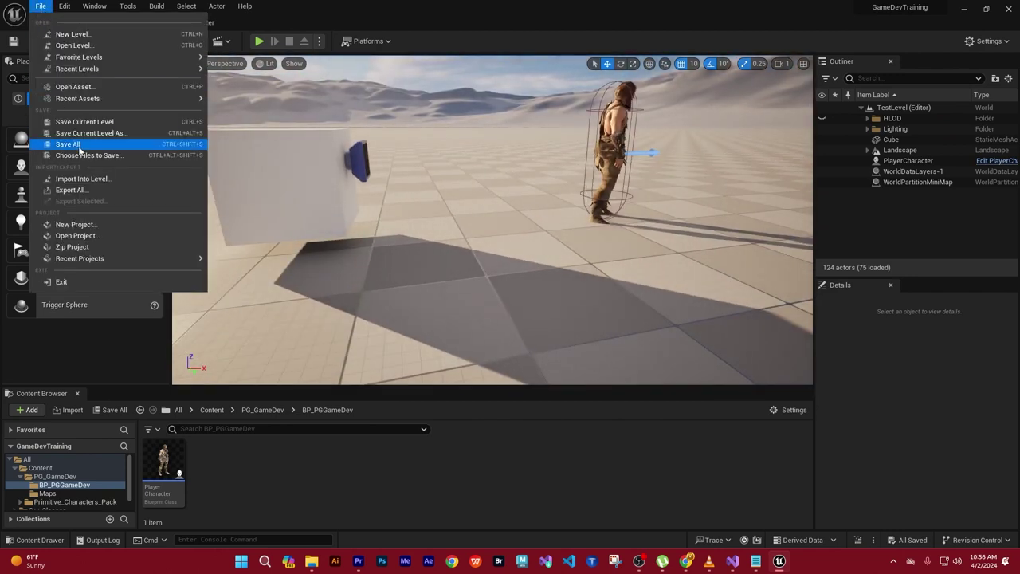
pyautogui.click(76, 141)
pyautogui.moveTo(733, 560)
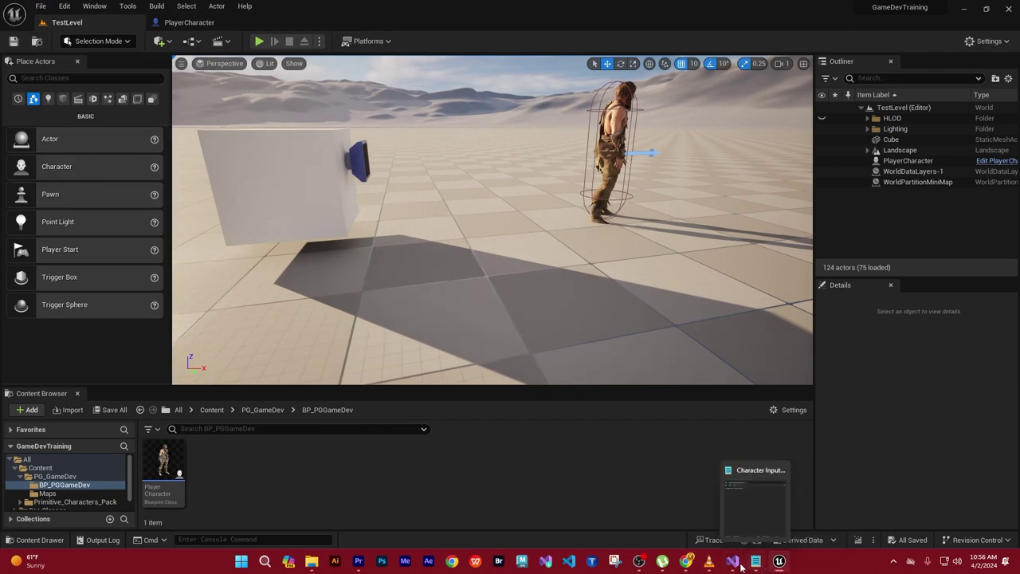
pyautogui.click(737, 510)
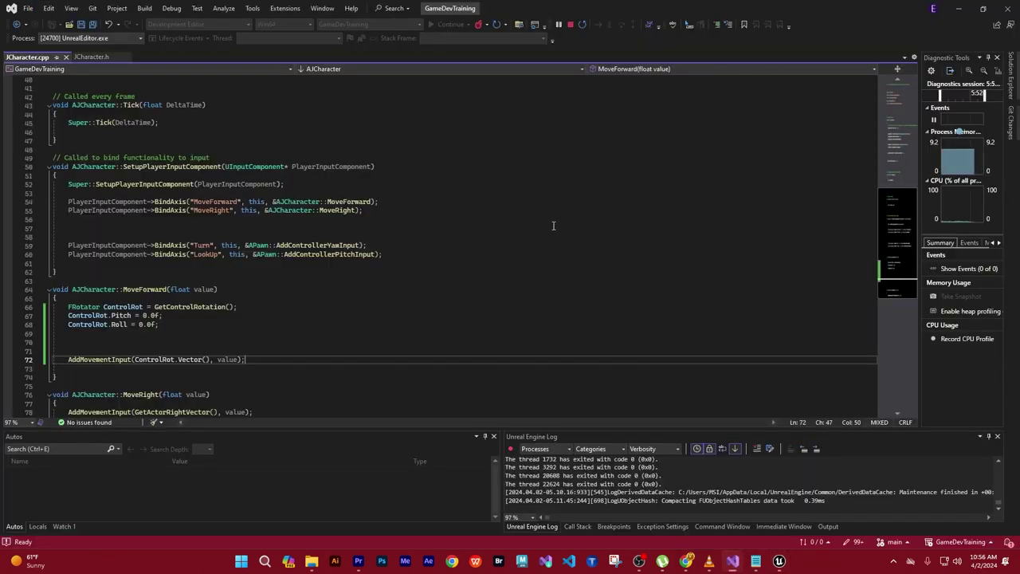
# - Duplicate MoveForward's ControlRot lines (GetControlRotation, Pitch and Roll zeroed) above MoveRight's AddMovementInput
pyautogui.moveTo(902, 221); pyautogui.dragTo(901, 248)
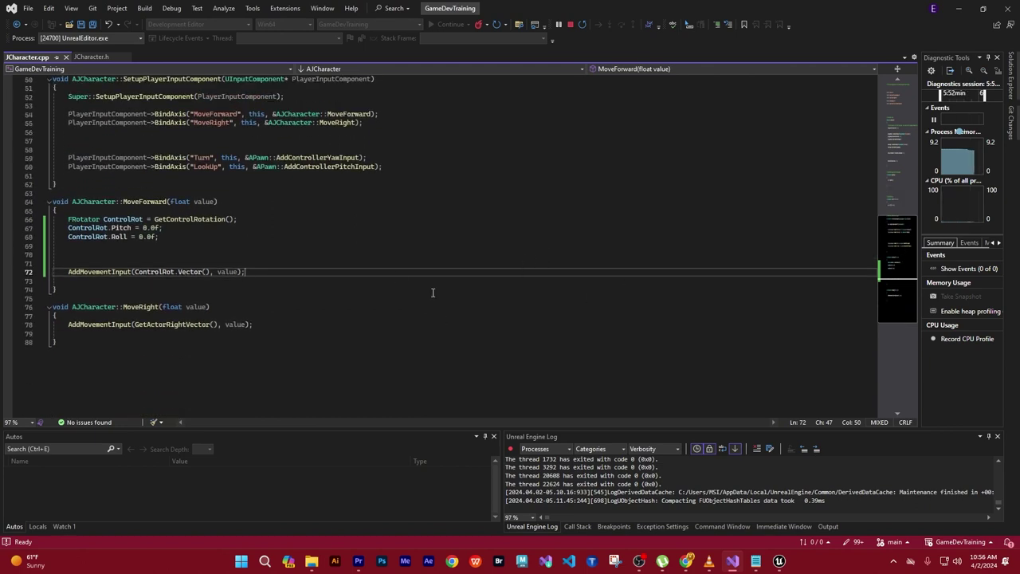
pyautogui.click(69, 218)
pyautogui.moveTo(68, 219); pyautogui.dragTo(172, 238)
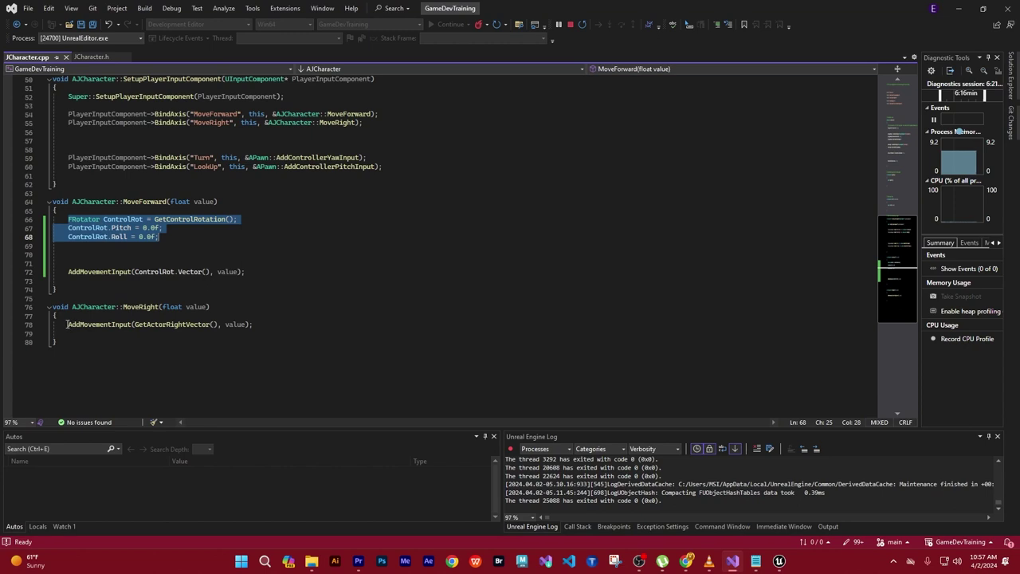
pyautogui.click(68, 323)
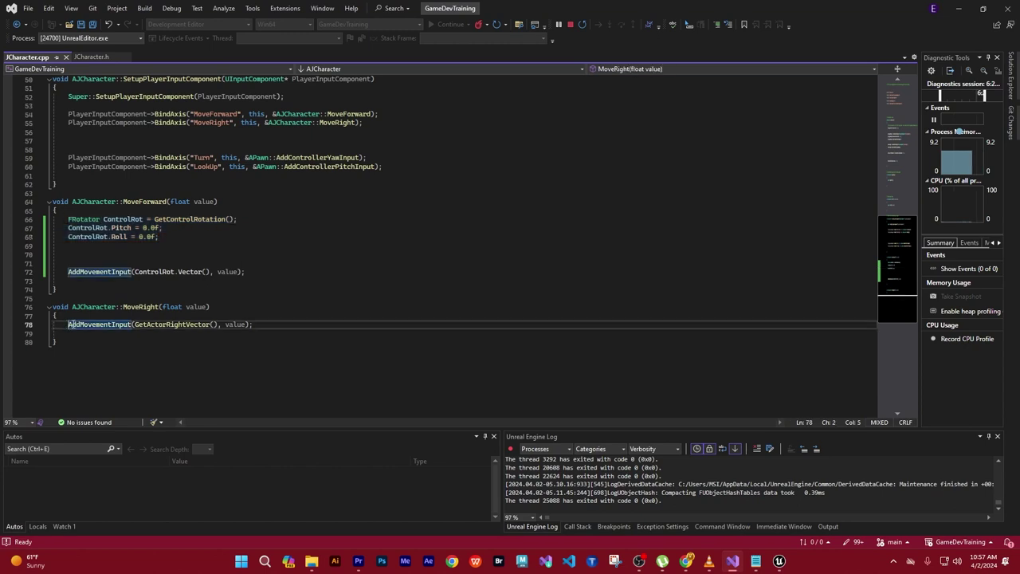
pyautogui.press('Return')
pyautogui.press('Return')
pyautogui.press('Return')
pyautogui.press('Return')
pyautogui.press('Up')
pyautogui.press('Up')
pyautogui.press('Up')
pyautogui.write('FRotator ControlRot = GetControlRotation(); \tControlRot.Pitch = 0.0f; \tControlRot.Roll = 0.0f;')
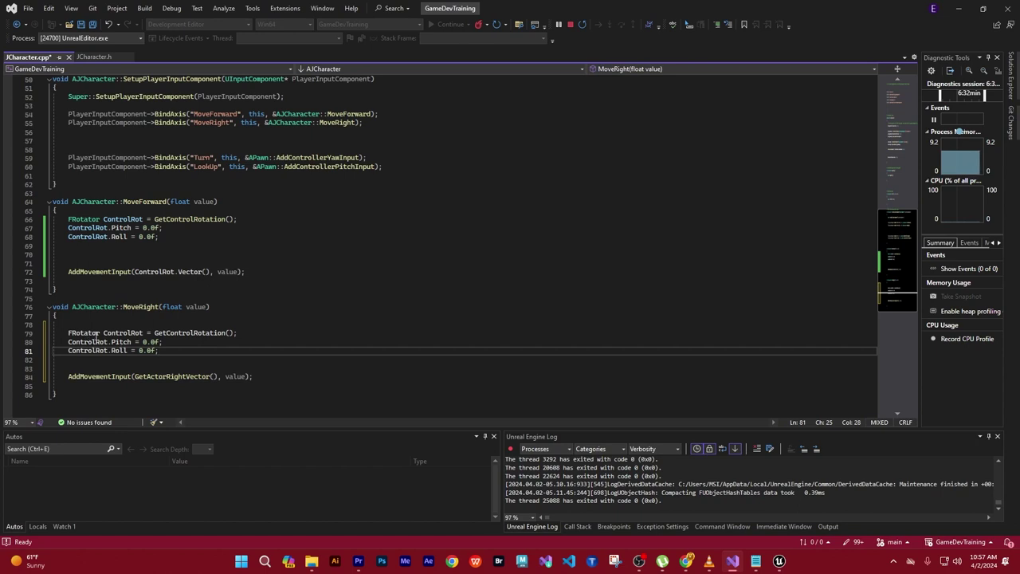
# - Add the comment '// X = Forward (Red)' below the pasted ControlRot lines
pyautogui.press('Return')
pyautogui.press('Return')
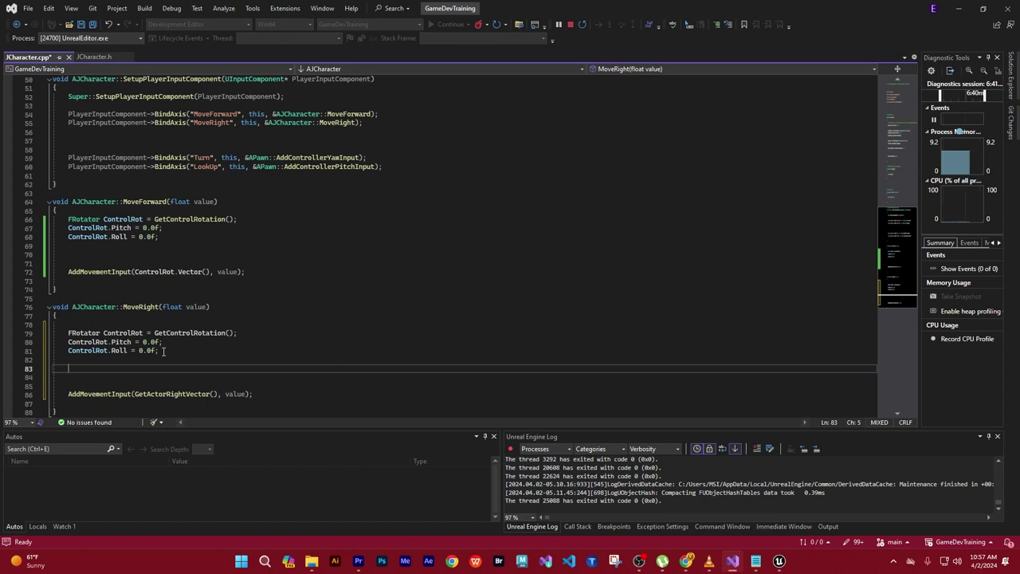
pyautogui.write('//')
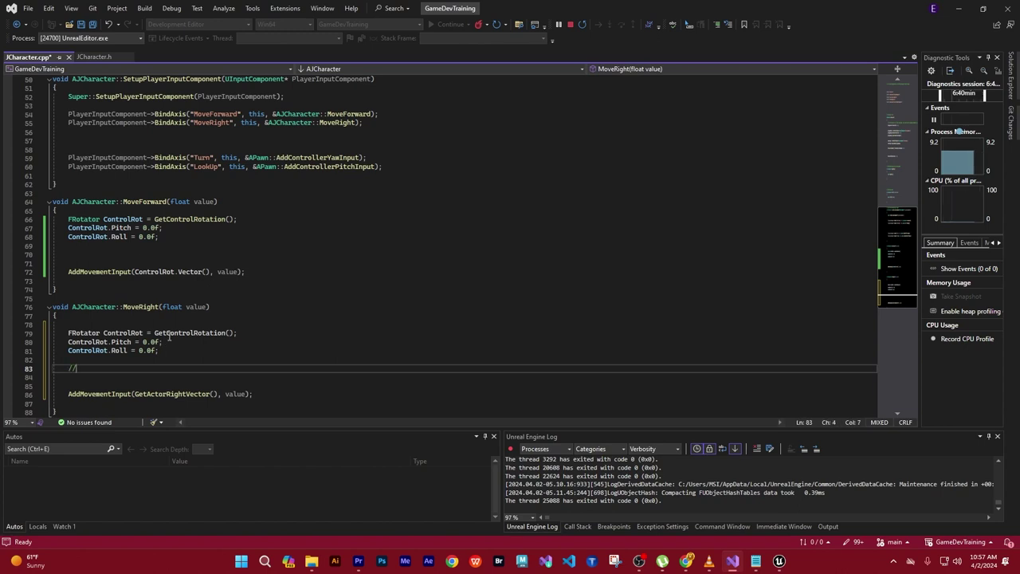
pyautogui.write('x')
pyautogui.write(' = Forward')
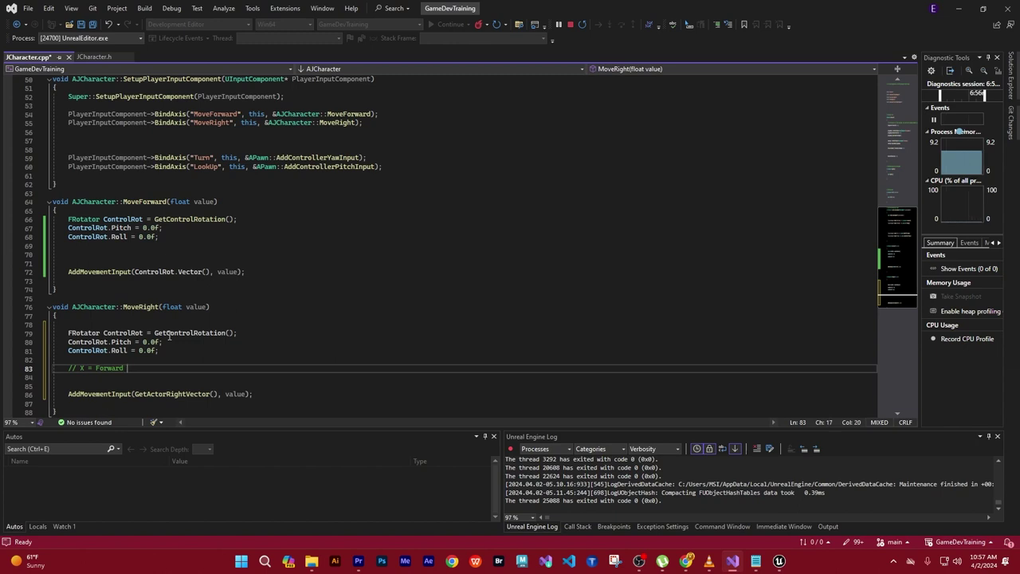
pyautogui.write(' R')
pyautogui.press('BackSpace')
pyautogui.write('(red')
pyautogui.press('BackSpace')
pyautogui.press('BackSpace')
pyautogui.press('BackSpace')
pyautogui.write('Red)')
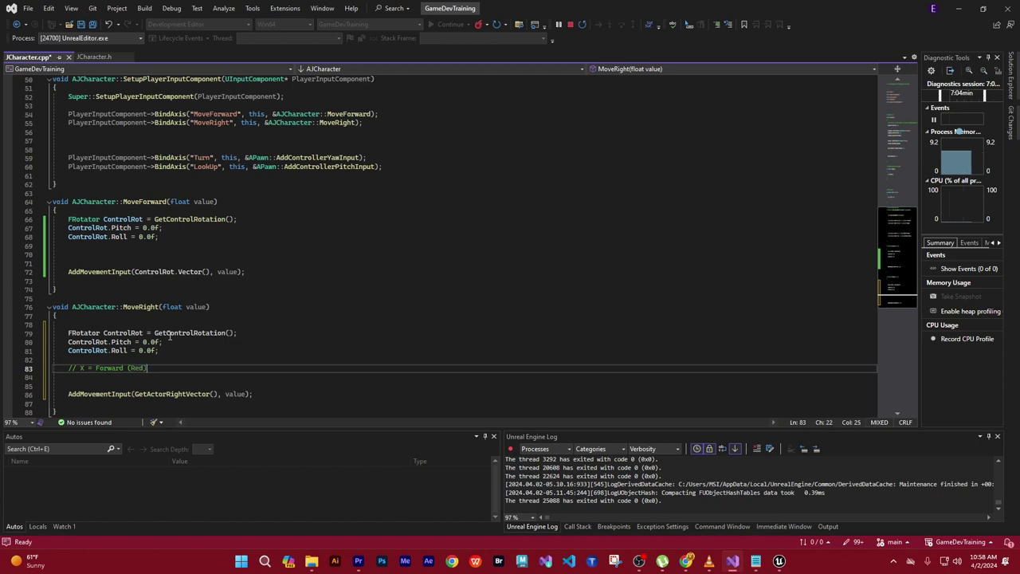
# - Add the comment lines '// Y = Right (Green)' and '// Z = Up (Blue)' beneath it
pyautogui.press('Return')
pyautogui.write('// ')
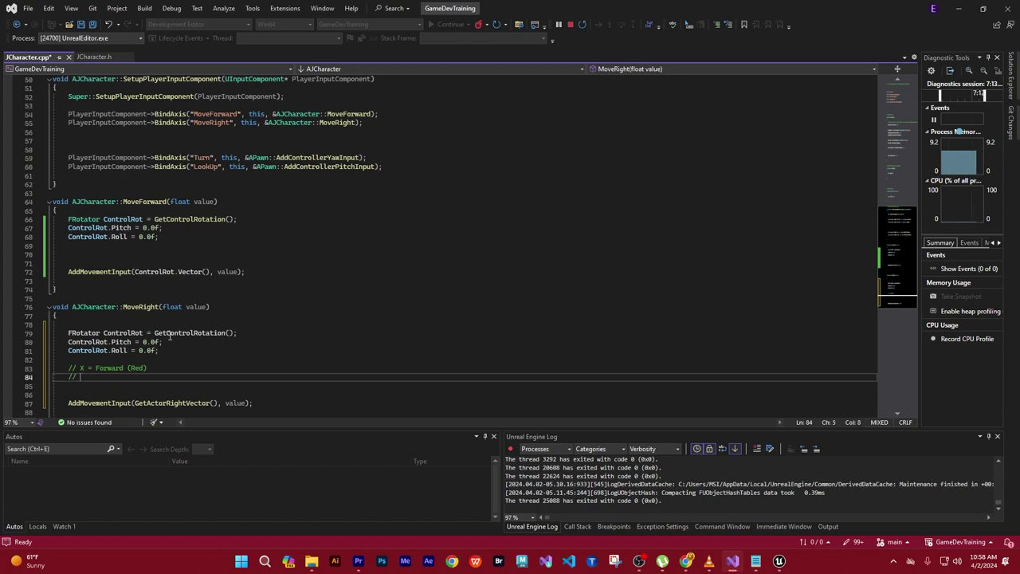
pyautogui.write('Y = ')
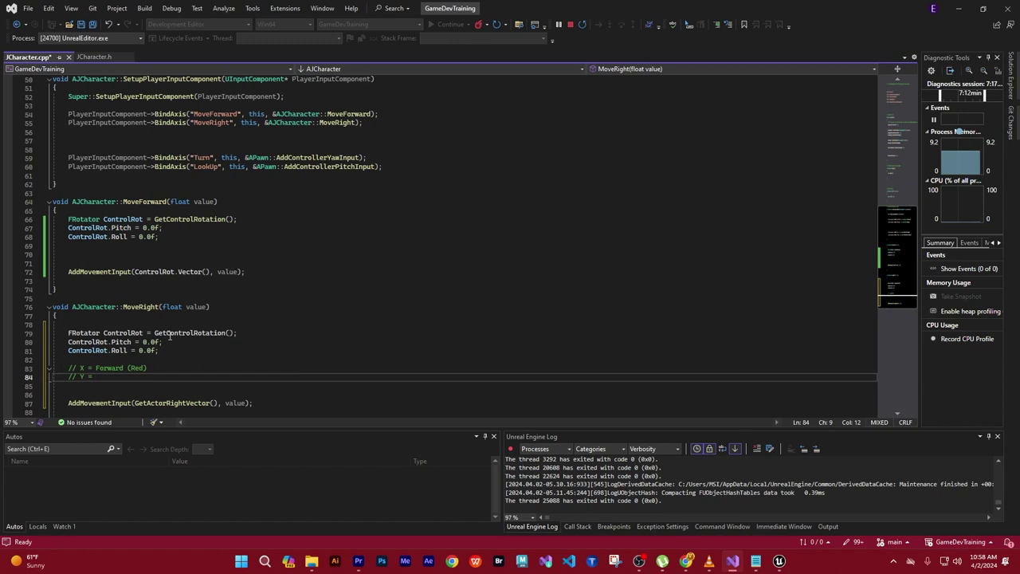
pyautogui.write('Right (')
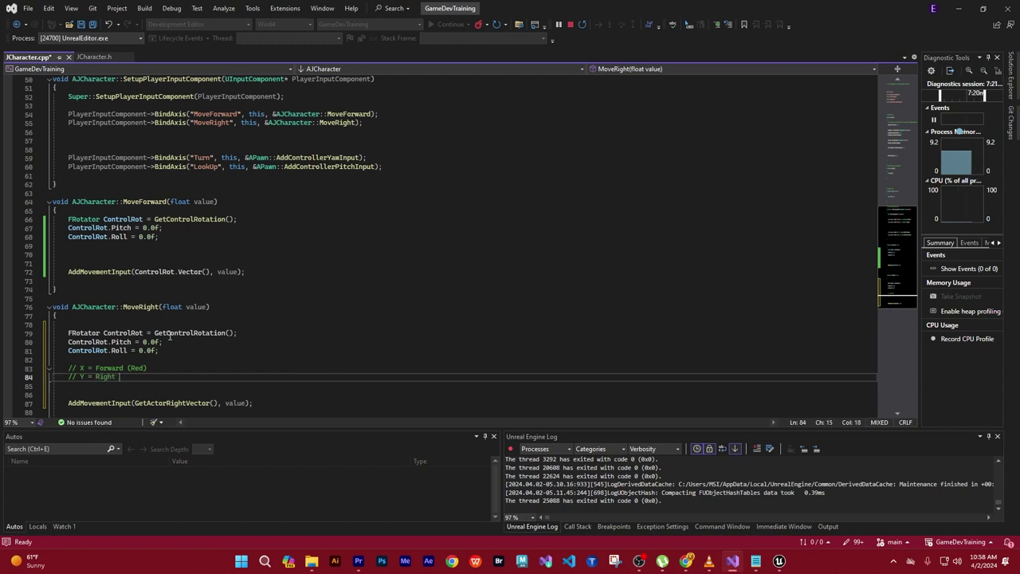
pyautogui.write('Green')
pyautogui.press('Return')
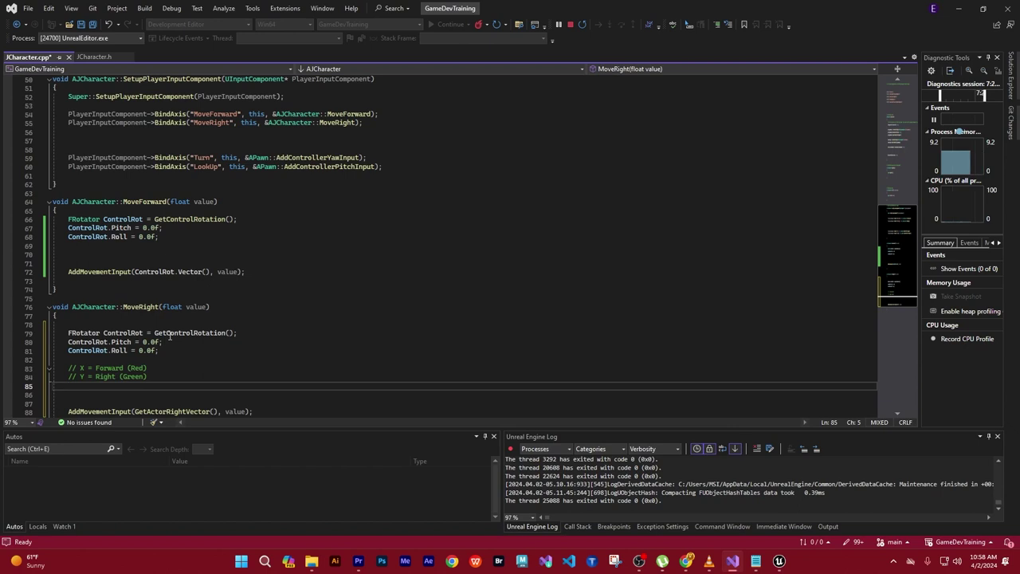
pyautogui.write('//')
pyautogui.write(' Z')
pyautogui.write(' = ')
pyautogui.write('U')
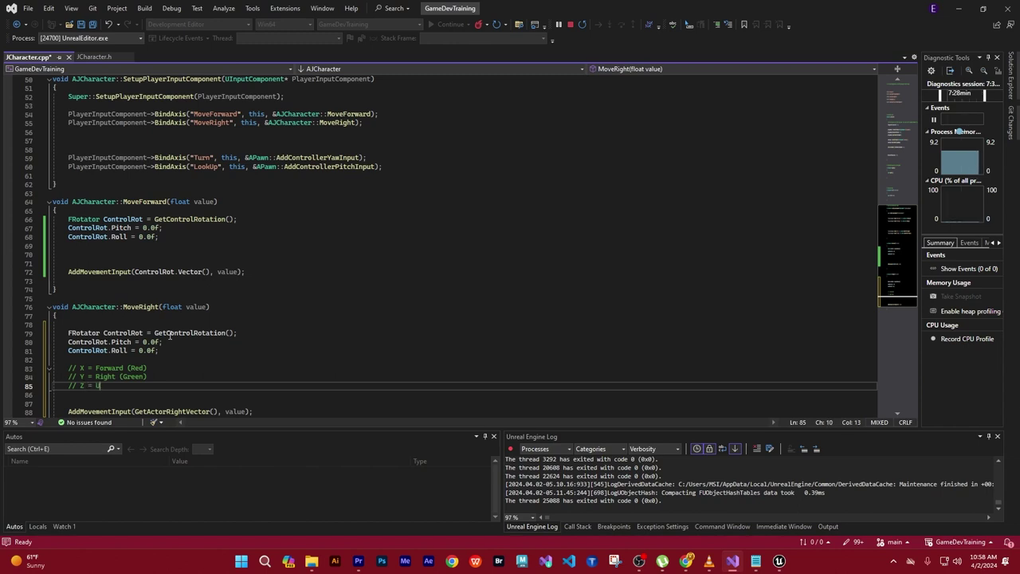
pyautogui.write('p (Blue)')
pyautogui.scroll(-1, 246, 369)
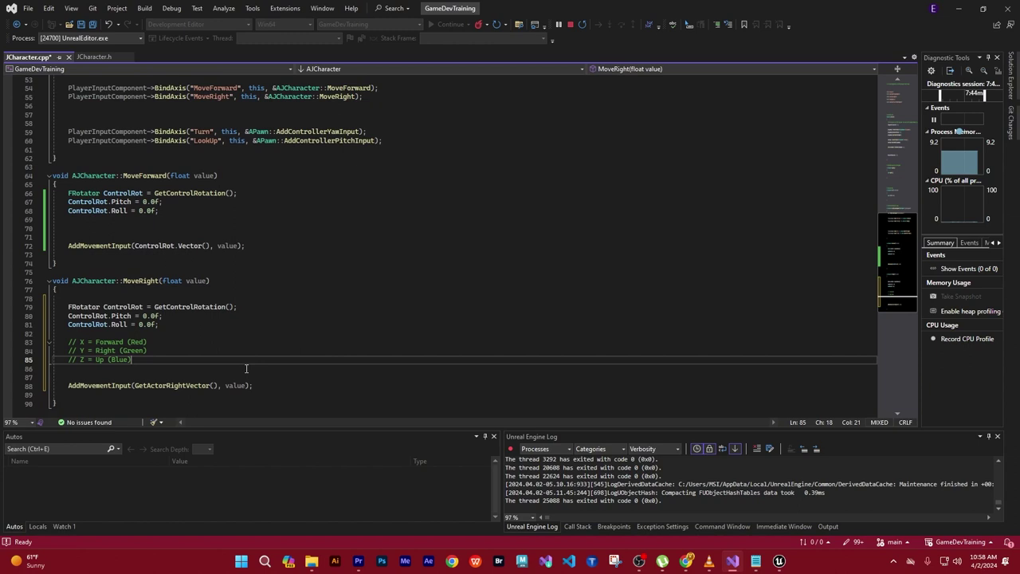
pyautogui.scroll(-1, 246, 368)
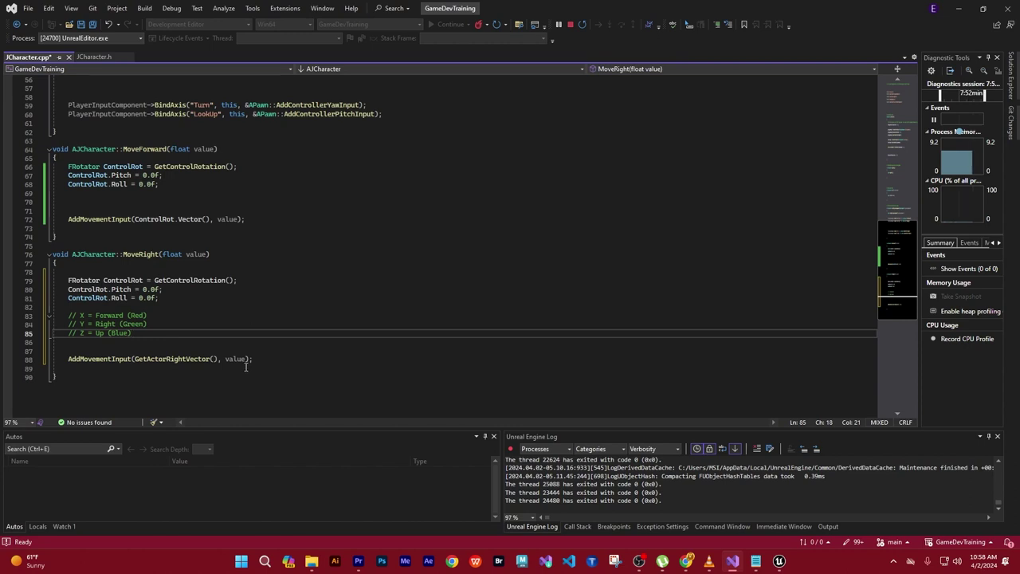
pyautogui.scroll(1, 246, 367)
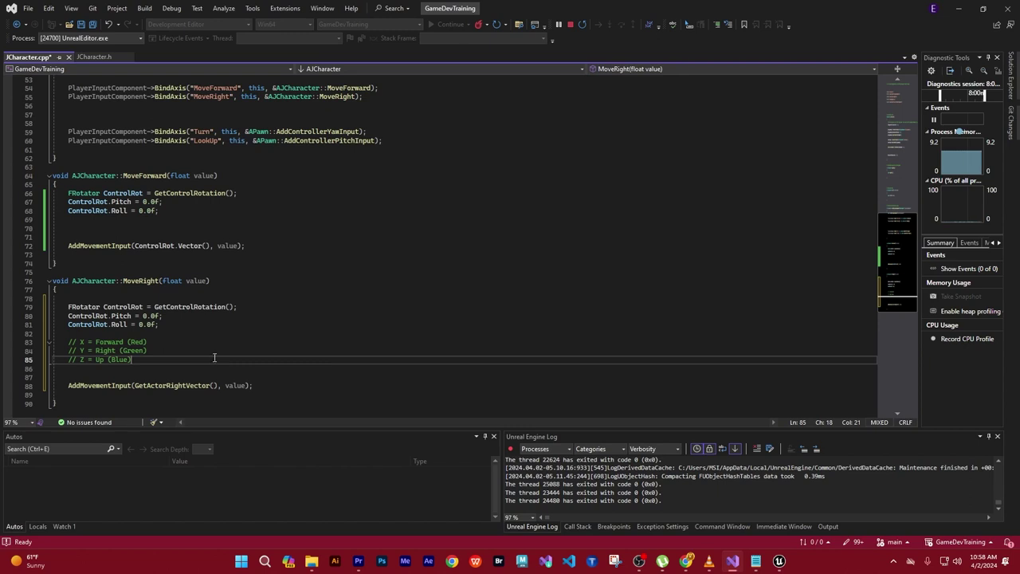
pyautogui.scroll(1, 282, 340)
pyautogui.scroll(-1, 283, 339)
pyautogui.scroll(-1, 283, 340)
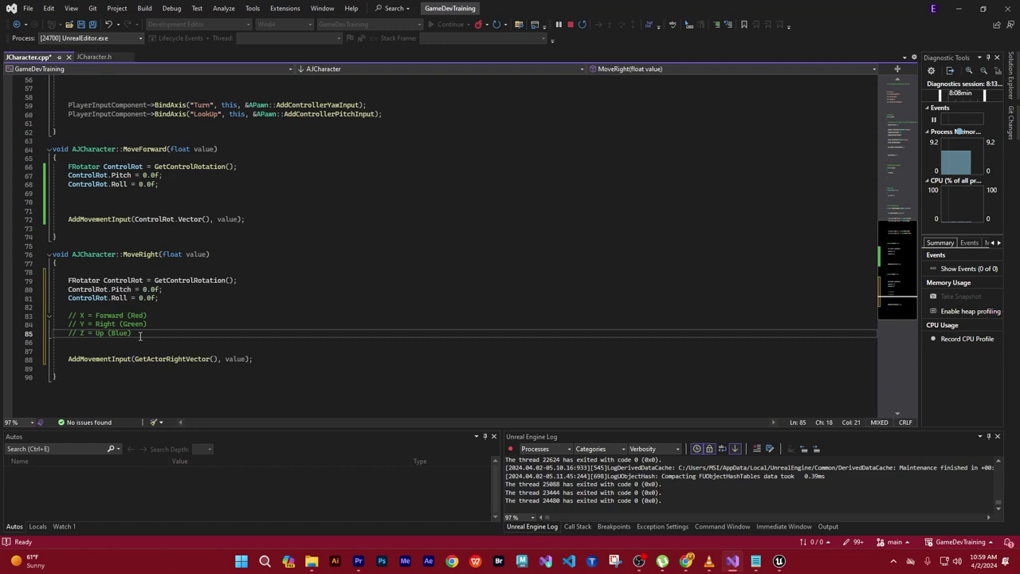
pyautogui.click(92, 345)
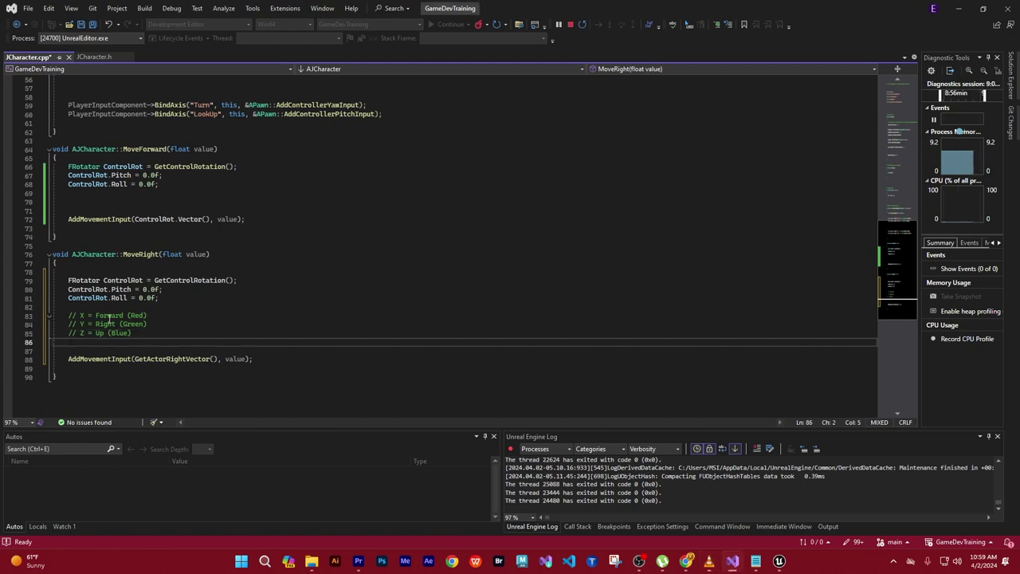
# - Write FVector RightVector = FRotationMatrix(ControlRot).GetScaledAxis(EAxis::Y); on a new line
pyautogui.press('Return')
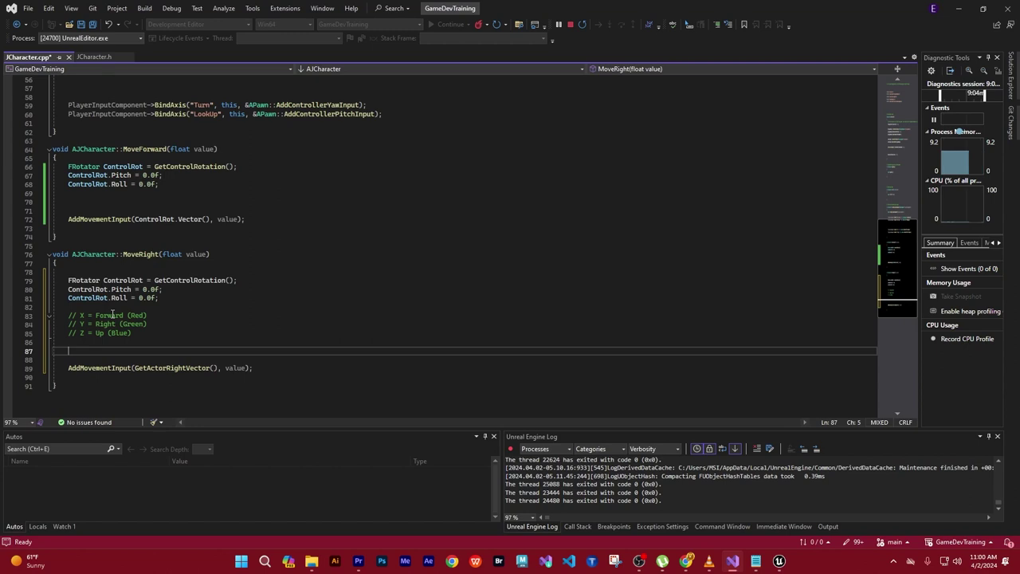
pyautogui.write('F')
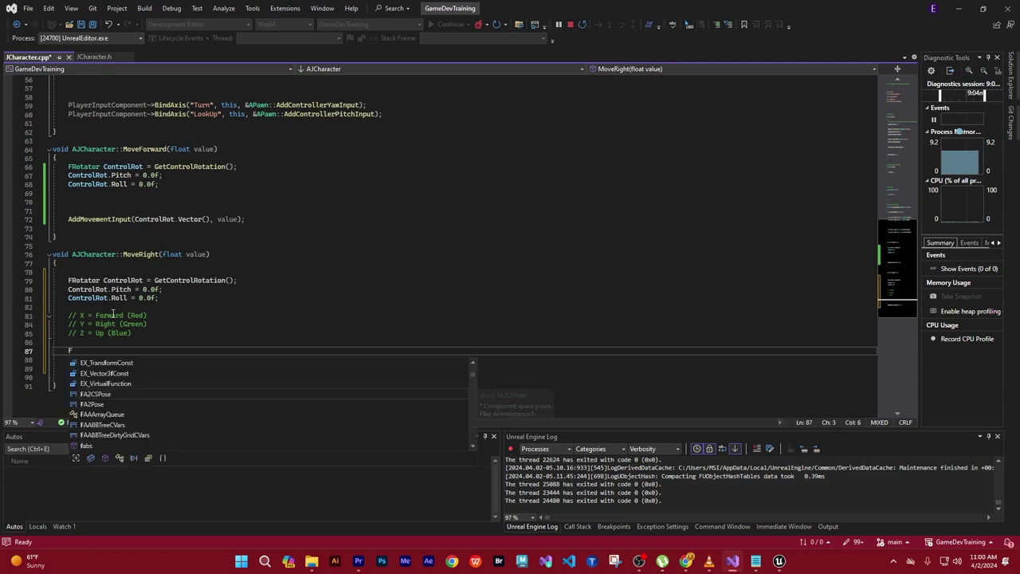
pyautogui.write('V')
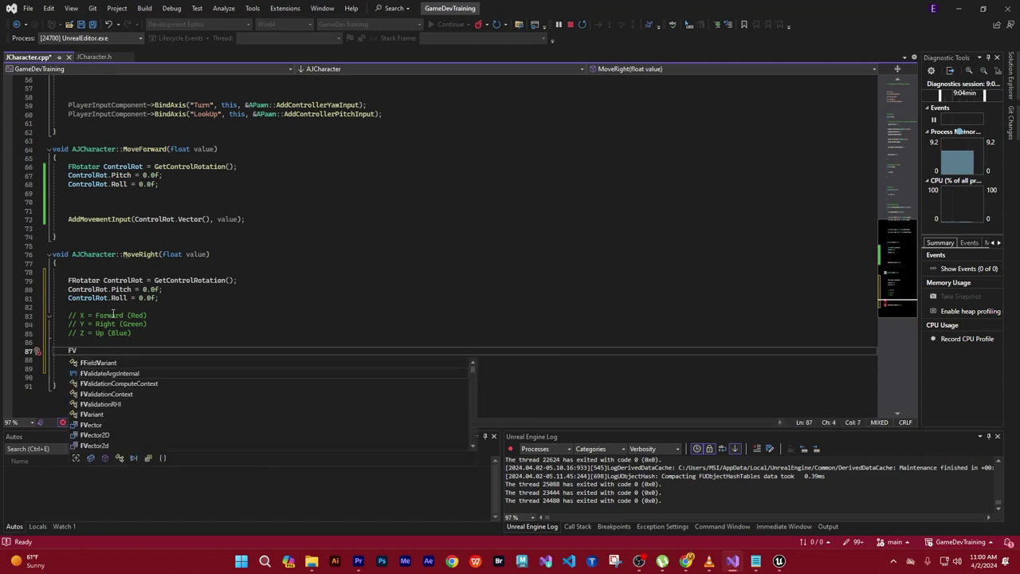
pyautogui.write('ector')
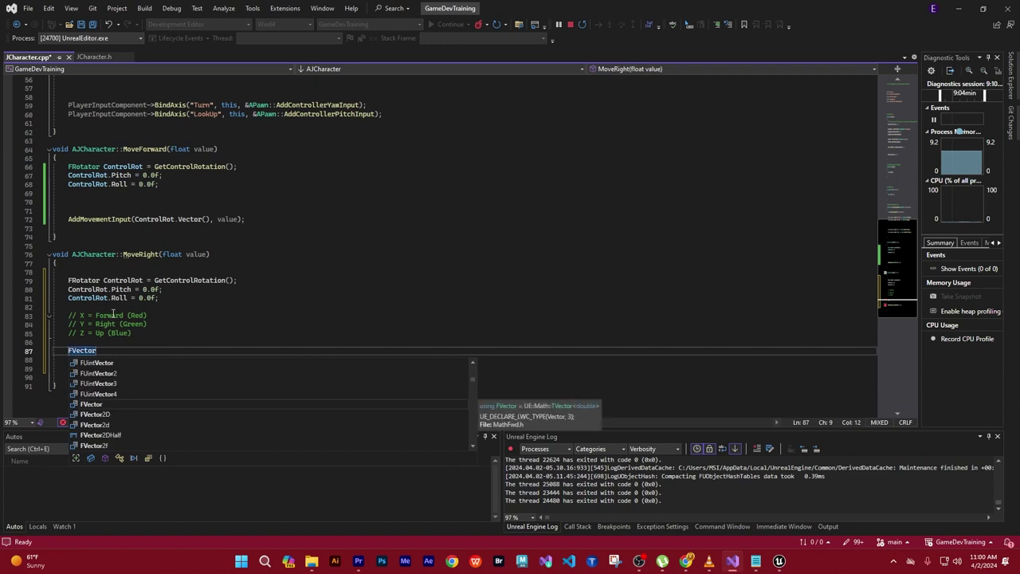
pyautogui.write(' Right')
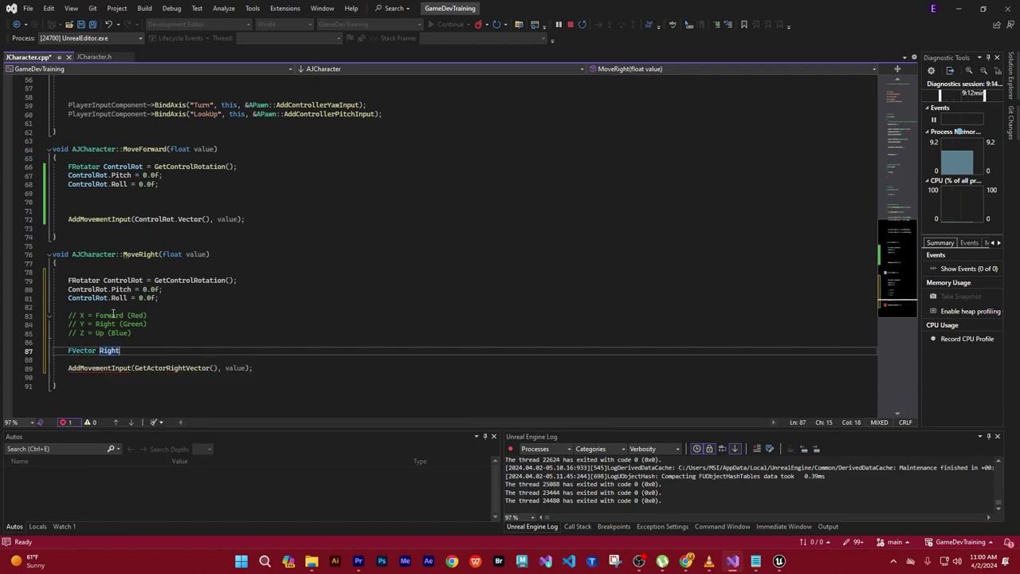
pyautogui.write('Vector')
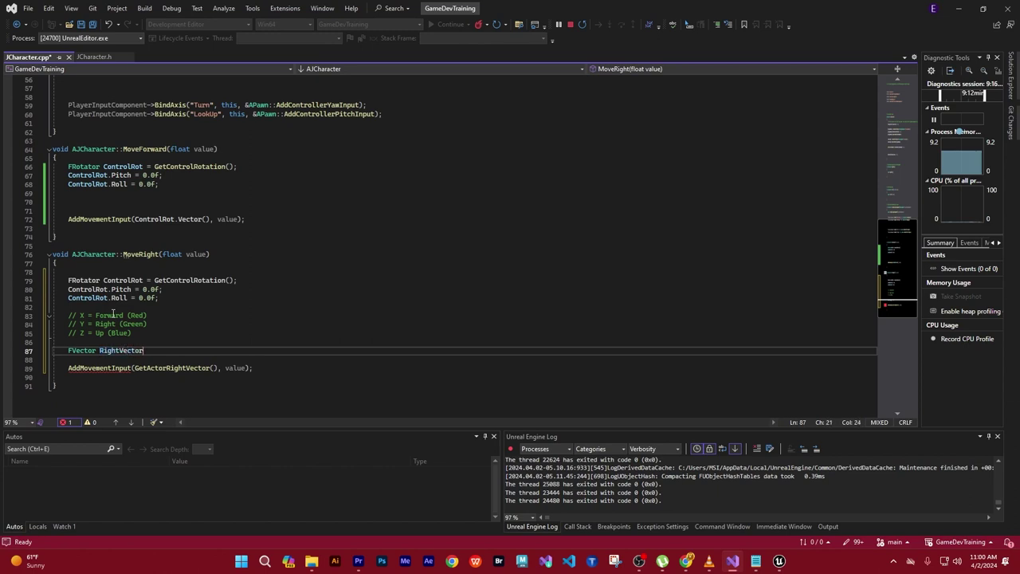
pyautogui.write(' = ')
pyautogui.write('F')
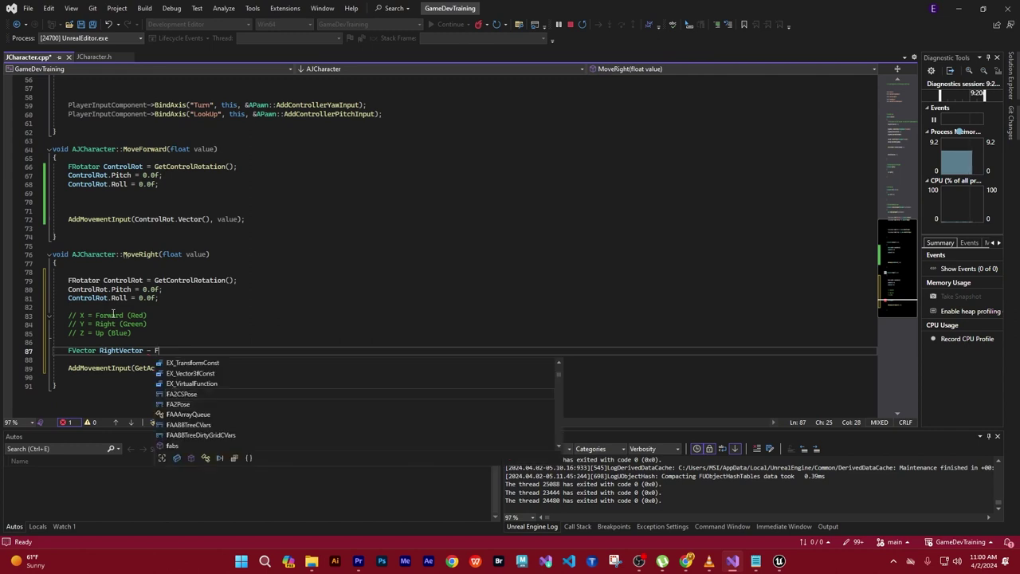
pyautogui.write('R')
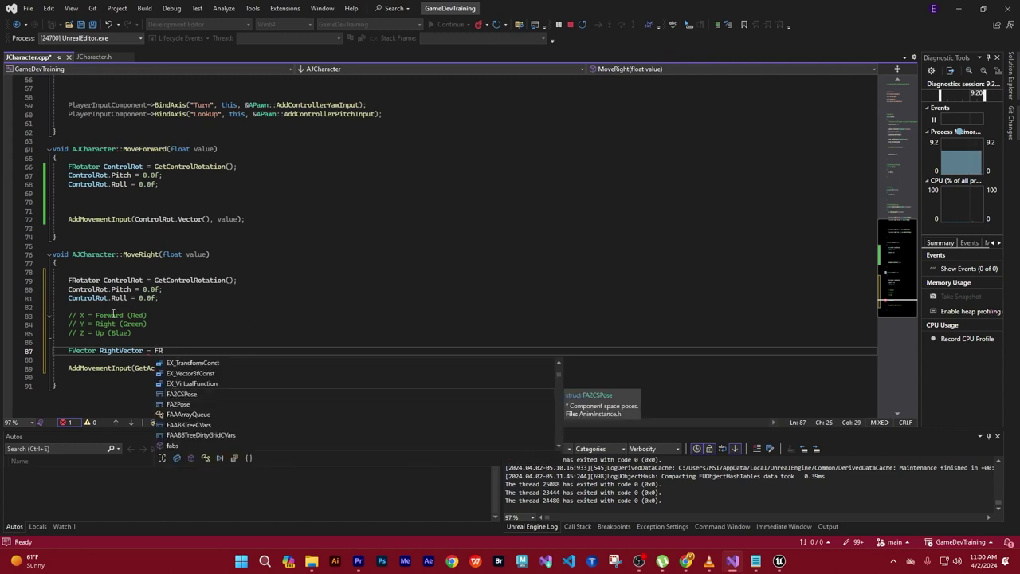
pyautogui.write('otatio')
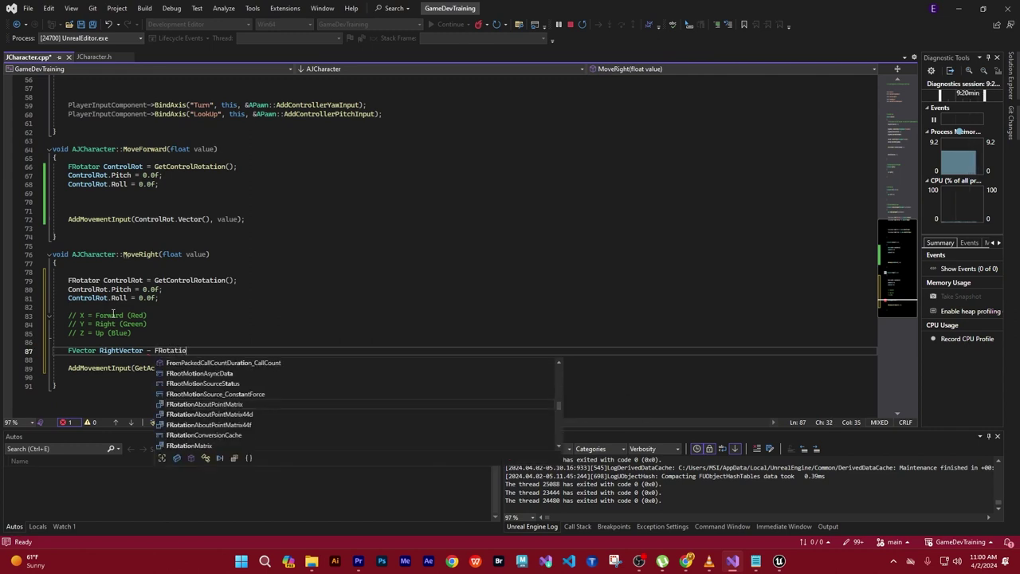
pyautogui.write('n')
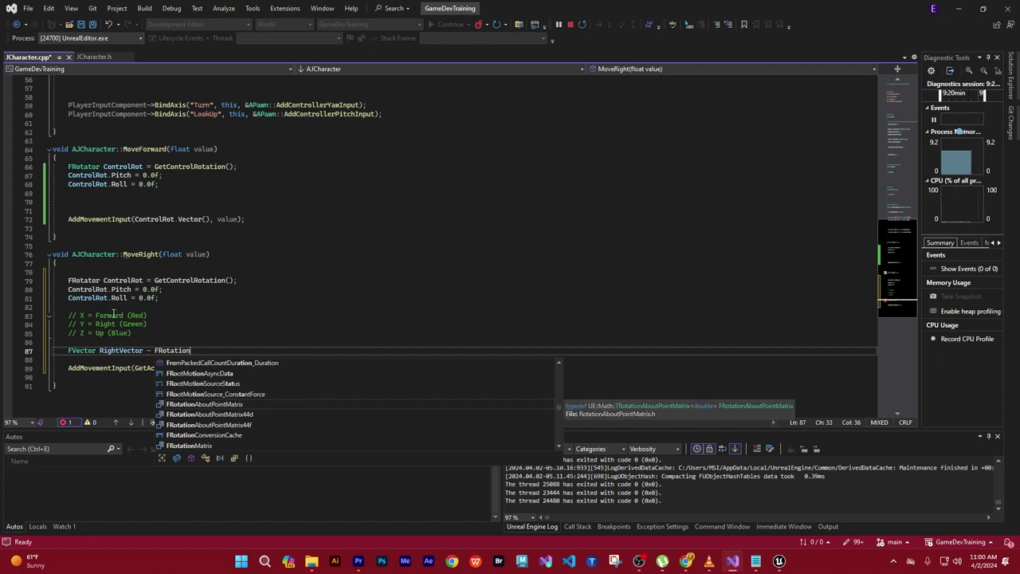
pyautogui.write('Matr')
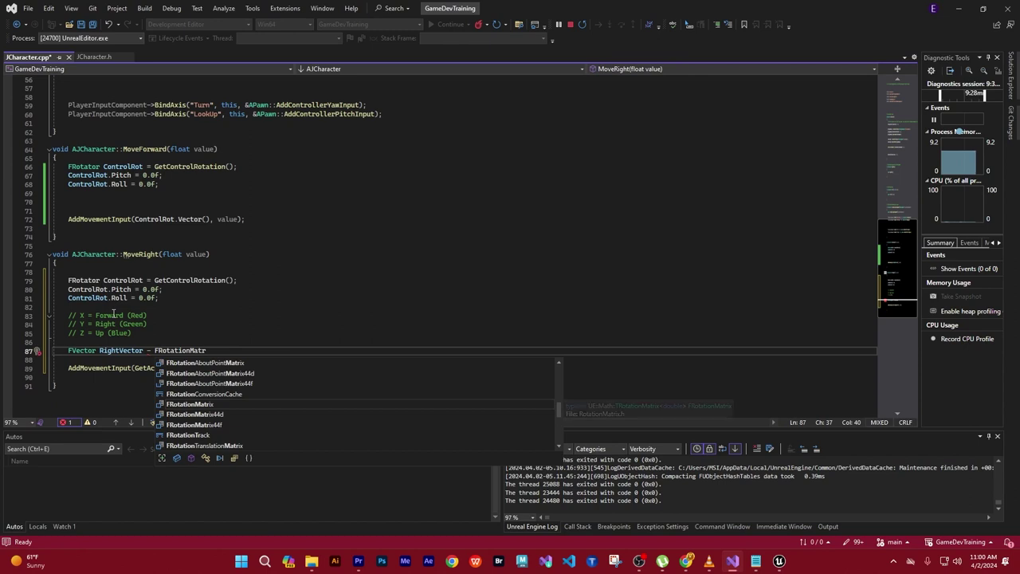
pyautogui.write('ix')
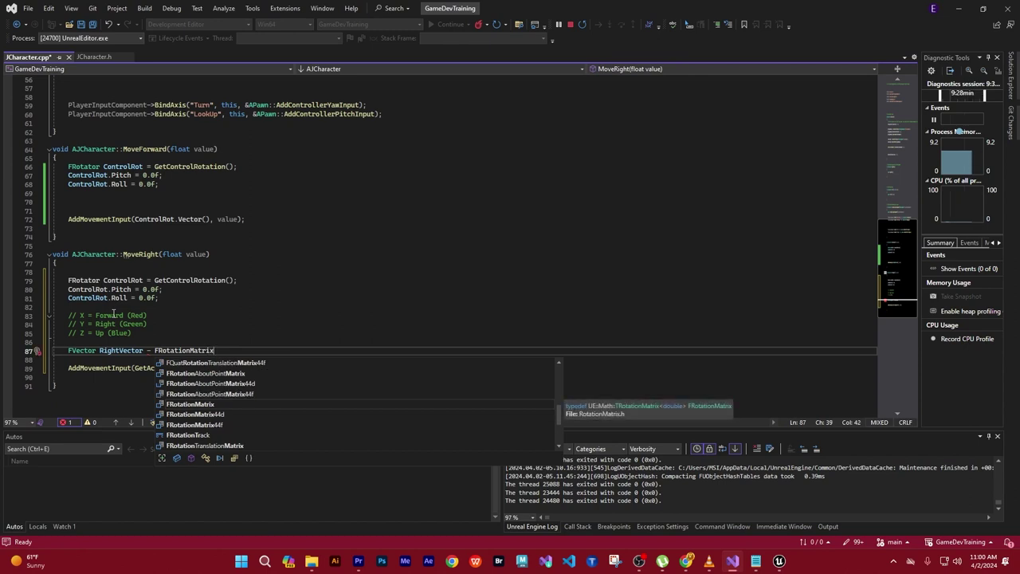
pyautogui.write('(')
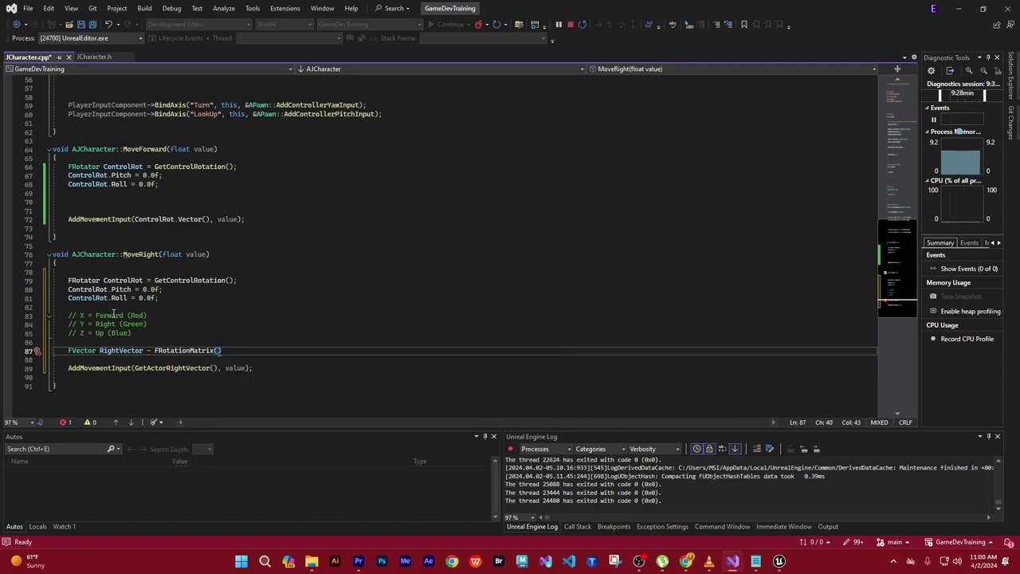
pyautogui.write('Con')
pyautogui.write('trolRot')
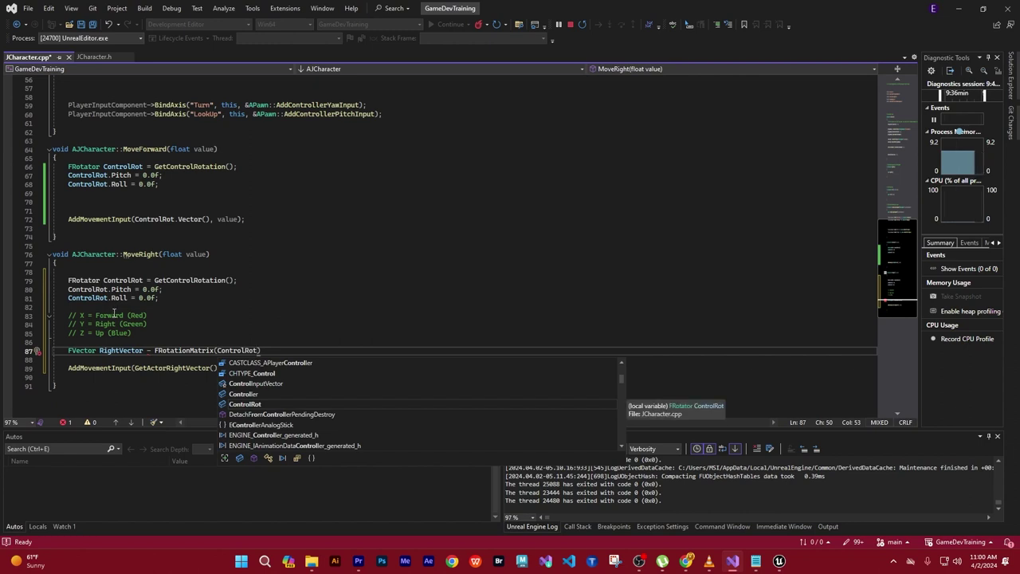
pyautogui.write(').')
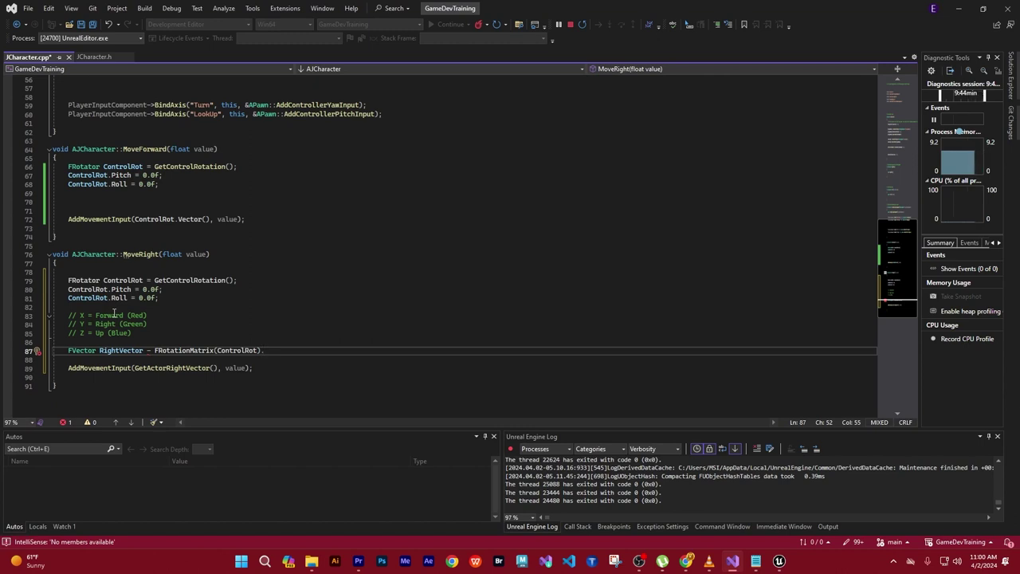
pyautogui.write('Get')
pyautogui.write('Scaled')
pyautogui.write('Axis')
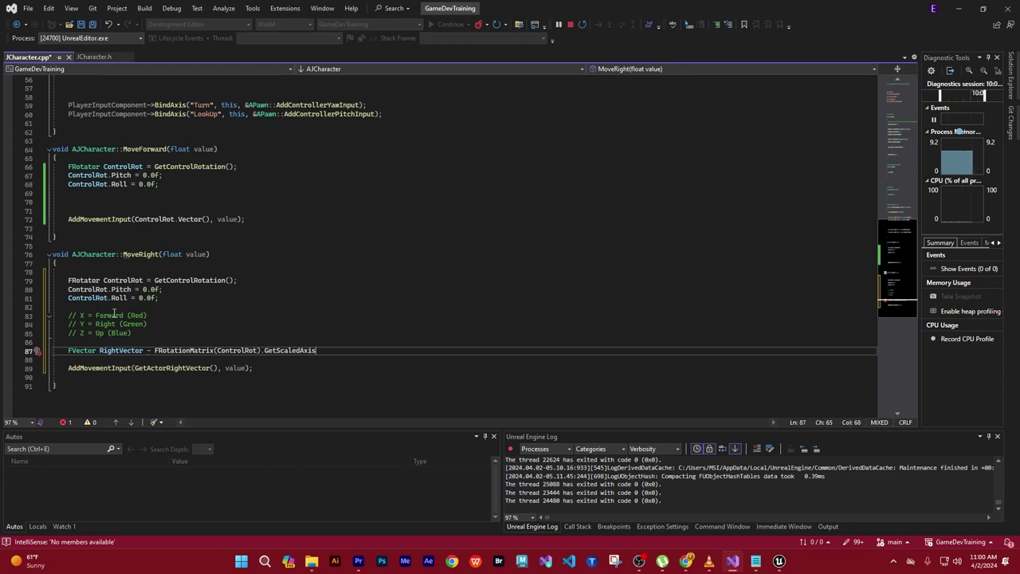
pyautogui.write('(')
pyautogui.write('EA')
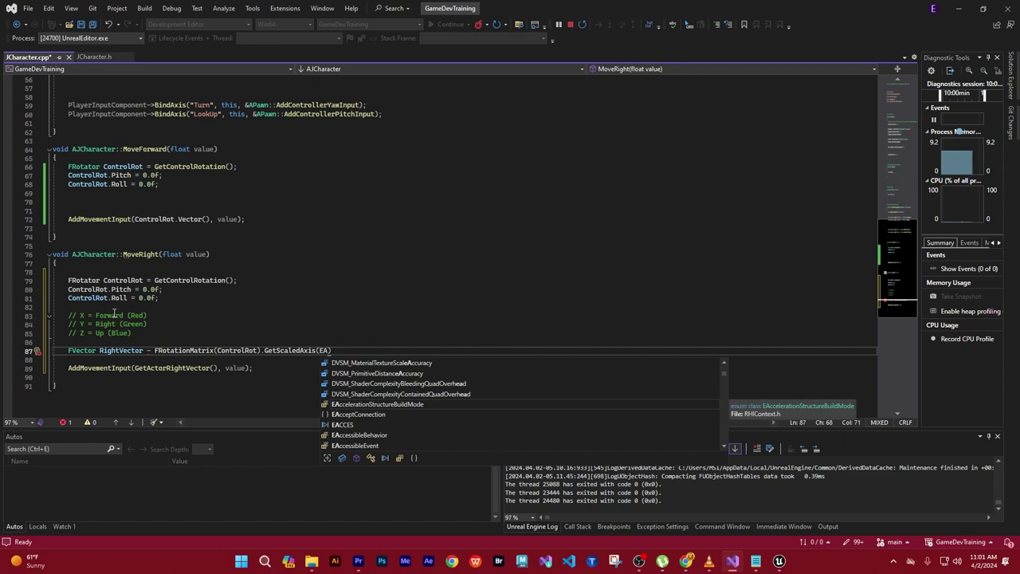
pyautogui.write('xis')
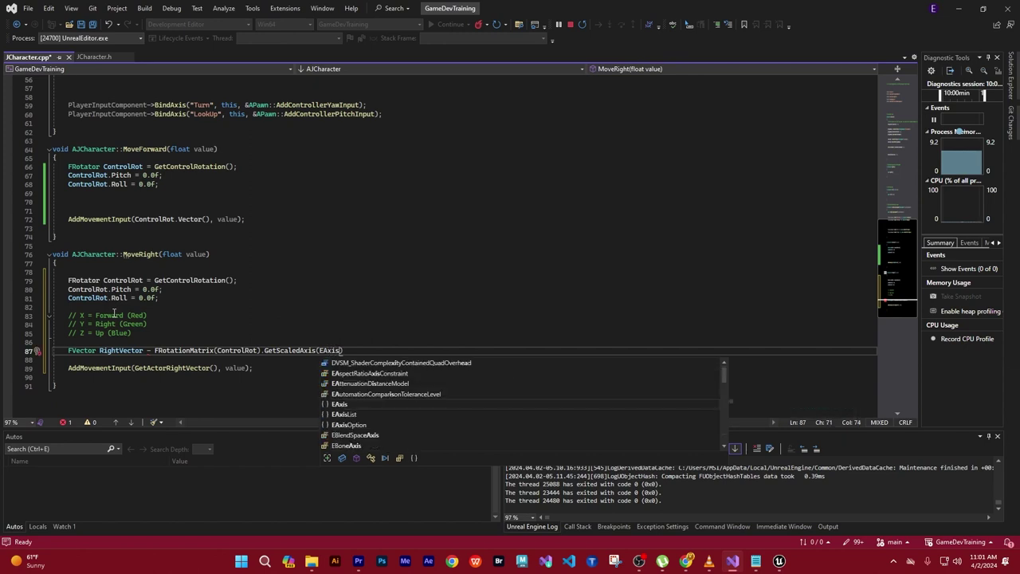
pyautogui.write('::')
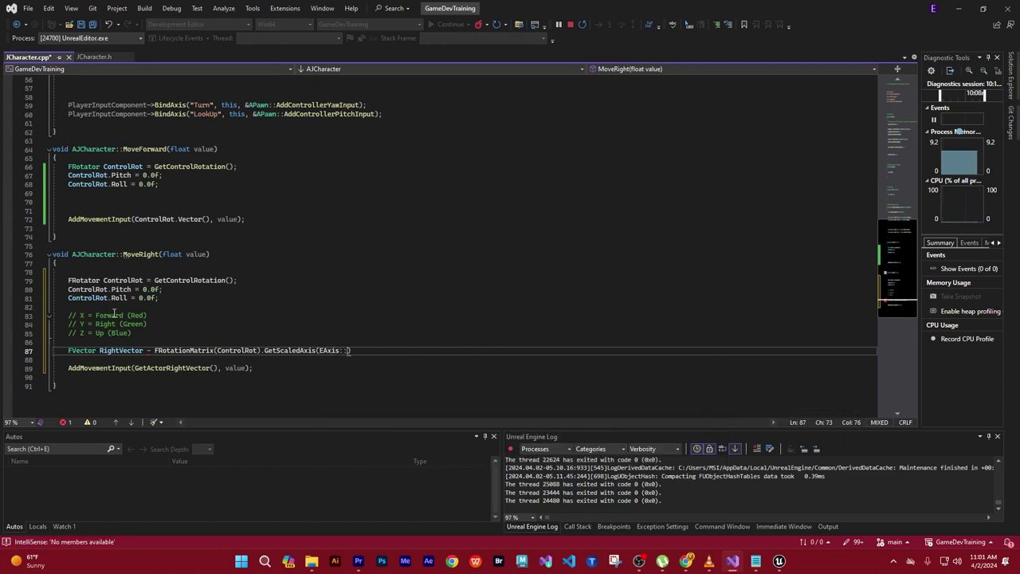
pyautogui.write('Y)')
pyautogui.write(';')
# - Set a breakpoint on the RightVector line with F9 and retype its '=' sign
pyautogui.click(331, 380)
pyautogui.click(371, 349)
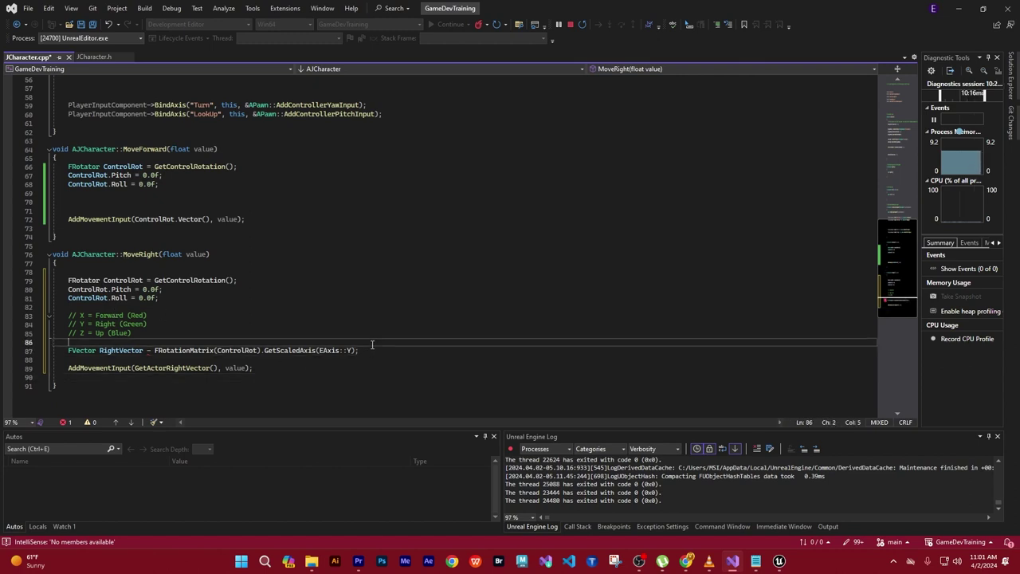
pyautogui.press('F9')
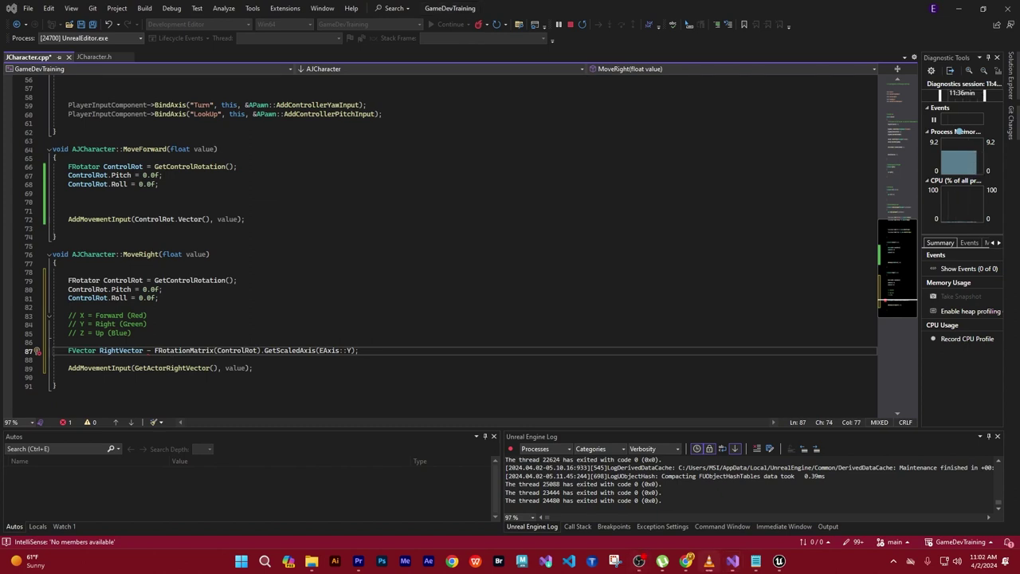
pyautogui.click(151, 351)
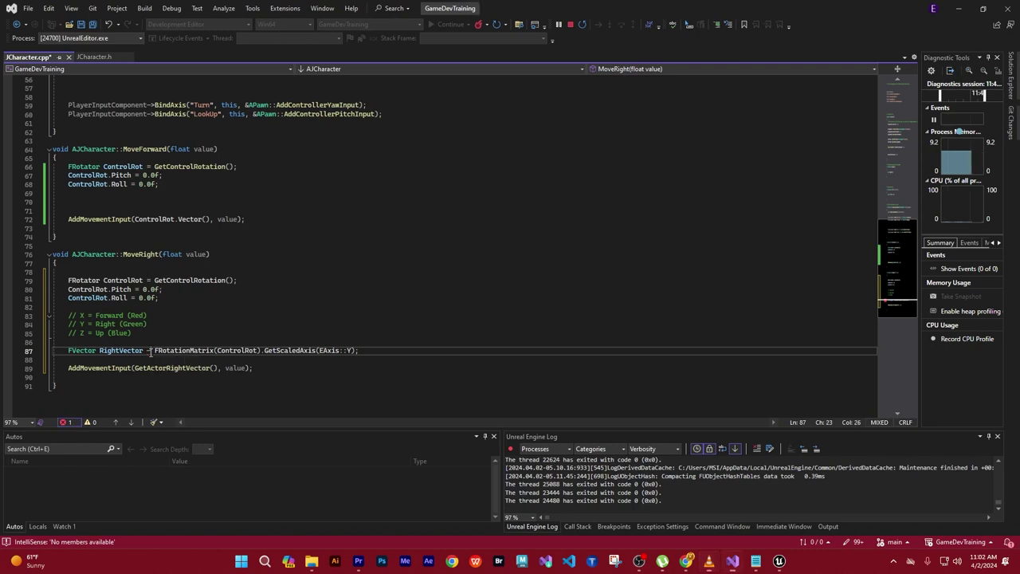
pyautogui.press('BackSpace')
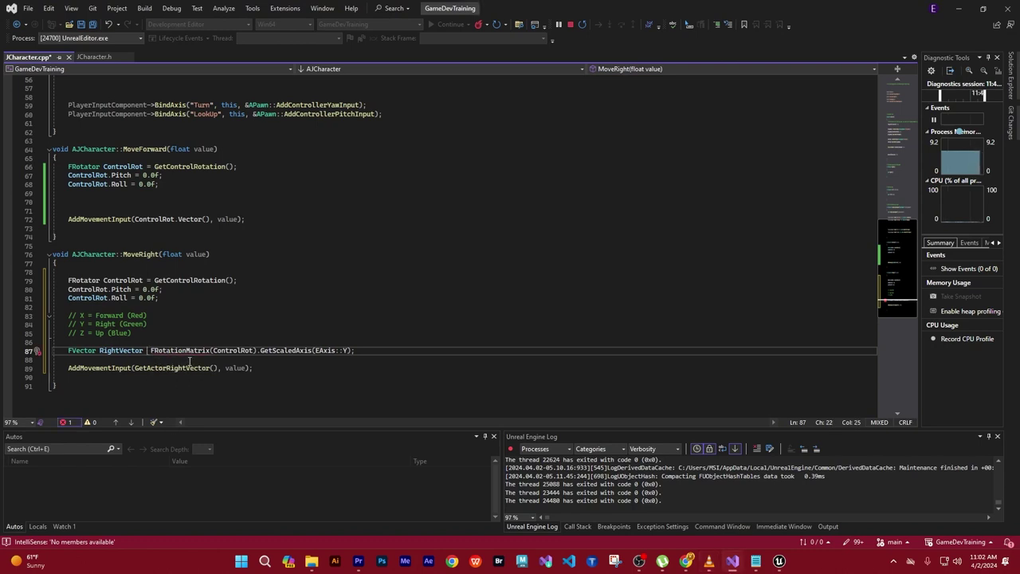
pyautogui.write('=')
pyautogui.click(382, 352)
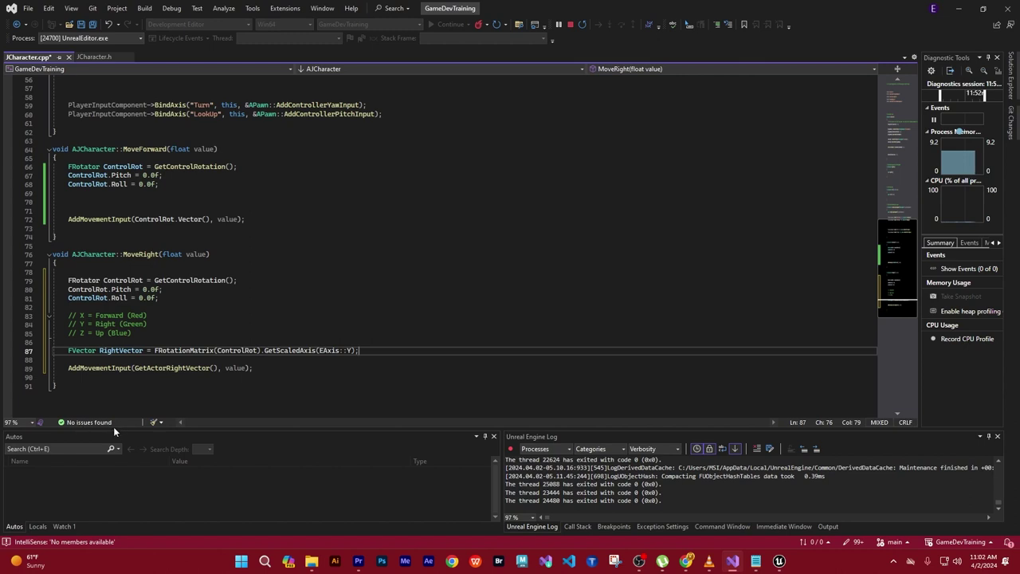
# - Save all open files so JCharacter.cpp's RightVector change is written to disk
pyautogui.click(28, 8)
pyautogui.click(61, 146)
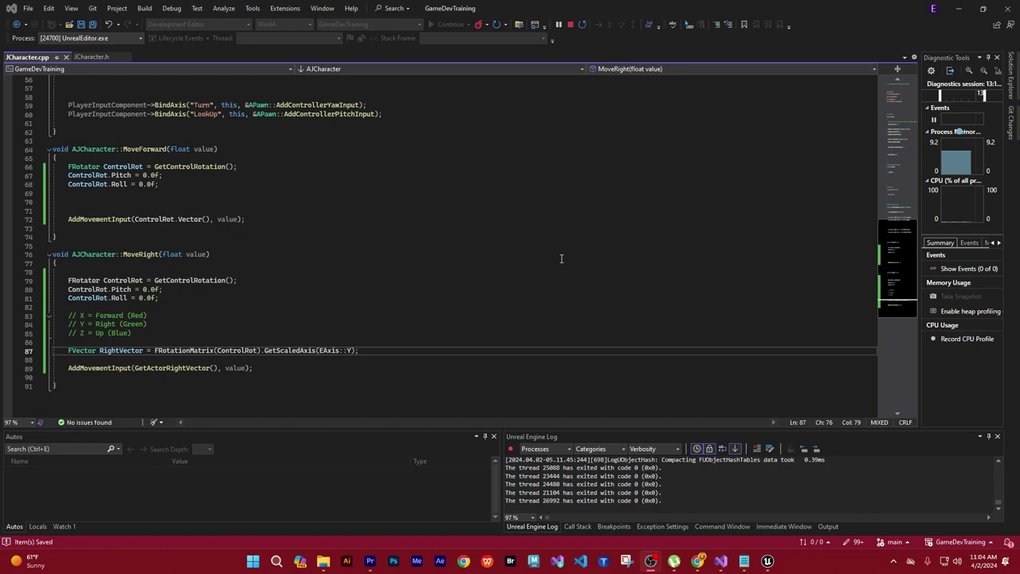
pyautogui.click(248, 254)
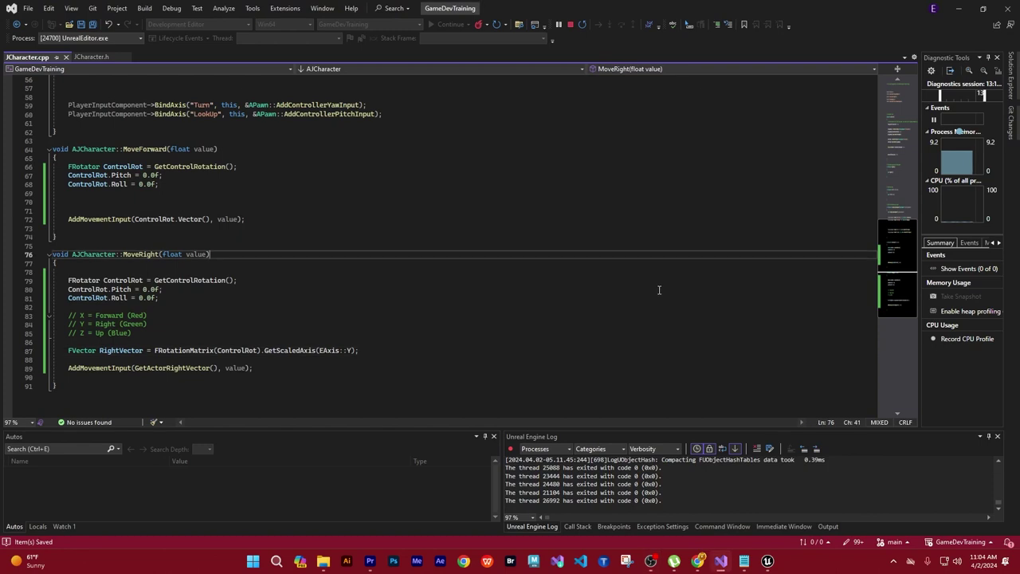
# - Stop the current debugging session and save all open files
pyautogui.click(171, 8)
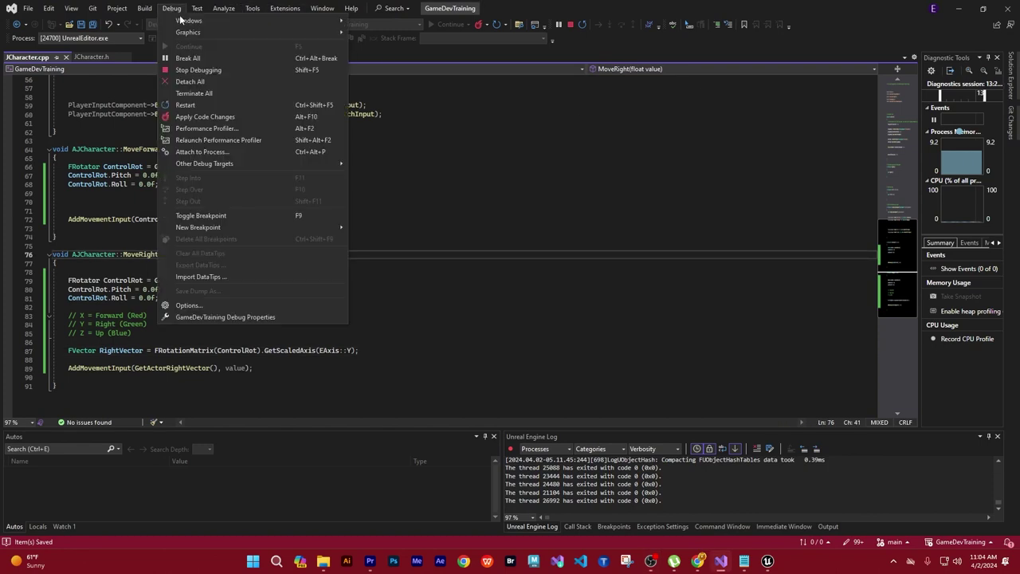
pyautogui.click(181, 70)
pyautogui.click(171, 8)
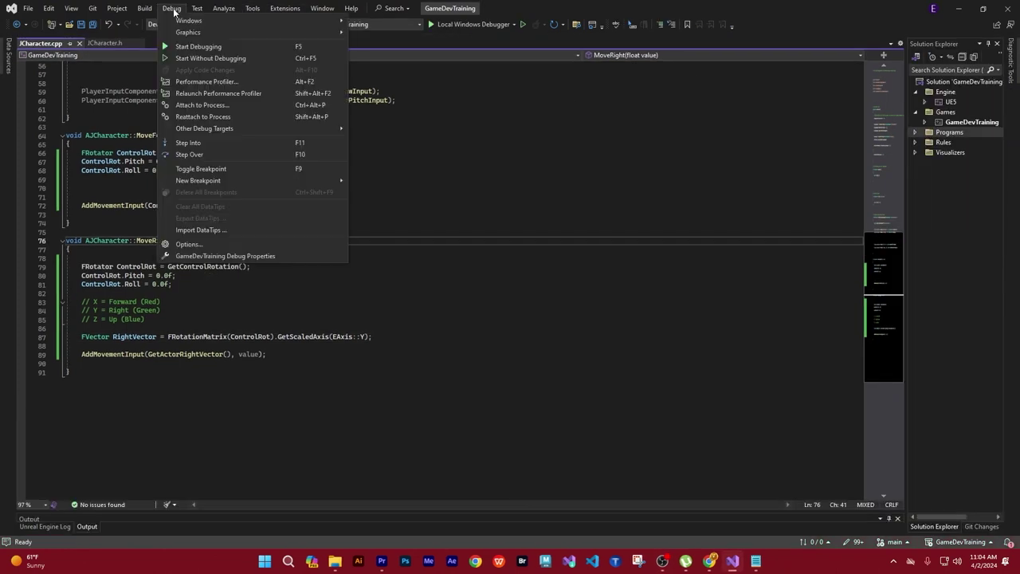
pyautogui.moveTo(28, 8)
pyautogui.click(50, 159)
# - Review the code, then start debugging to relaunch the GameDevTraining Unreal Editor
pyautogui.scroll(7, 797, 183)
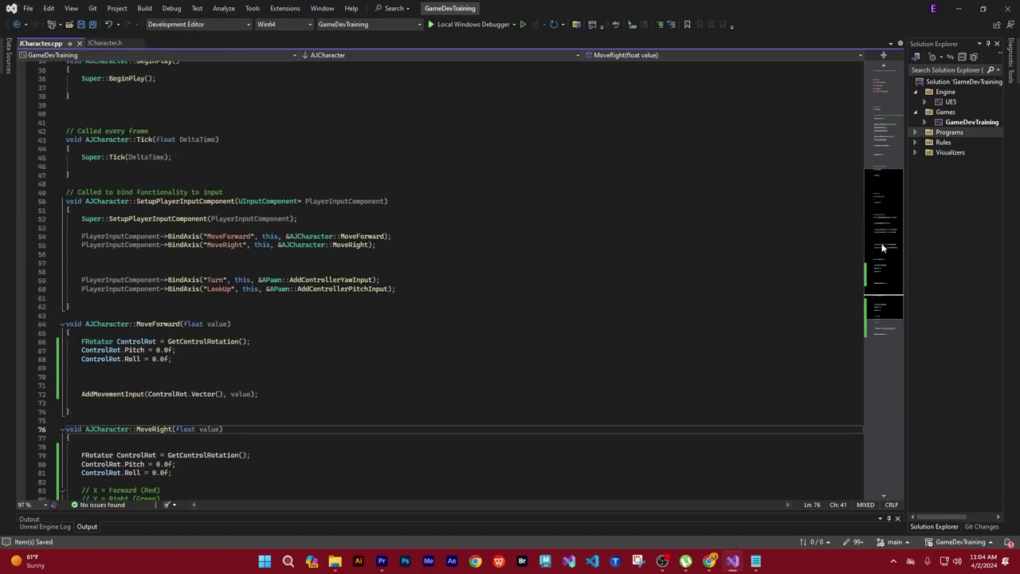
pyautogui.scroll(12, 856, 125)
pyautogui.scroll(-6, 849, 202)
pyautogui.scroll(-10, 840, 305)
pyautogui.scroll(4, 840, 257)
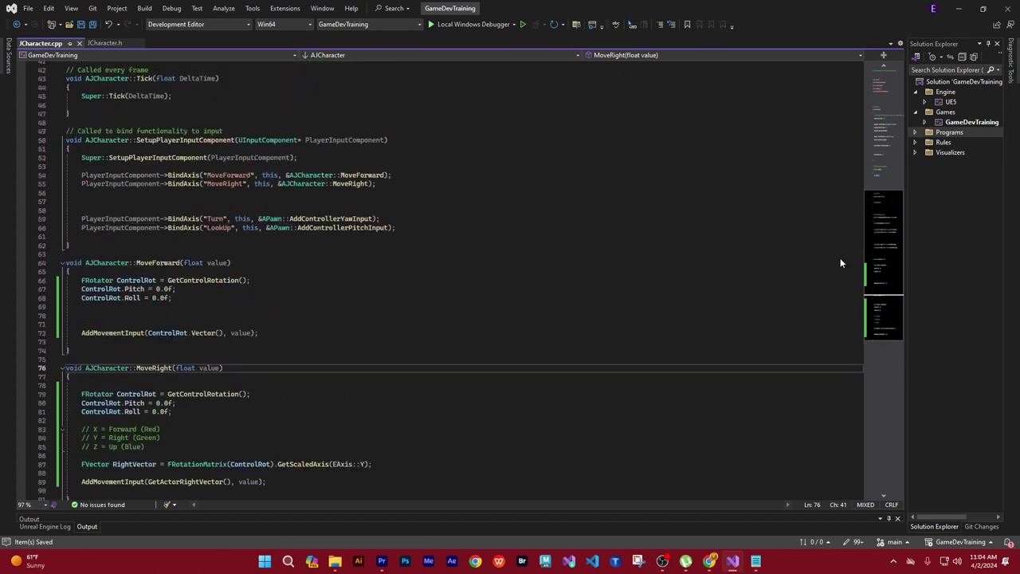
pyautogui.scroll(13, 838, 144)
pyautogui.scroll(-10, 843, 183)
pyautogui.scroll(-3, 847, 248)
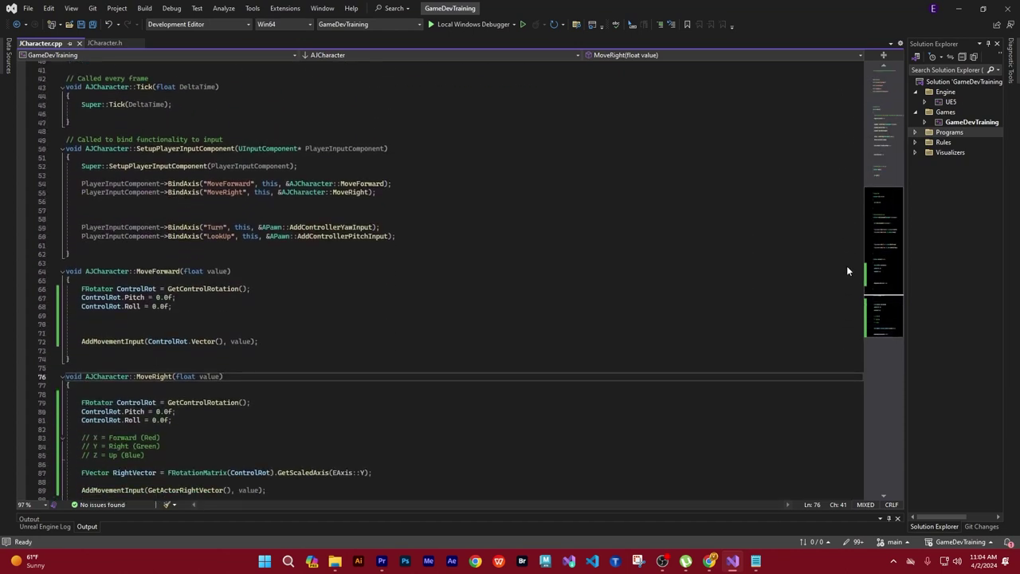
pyautogui.scroll(-3, 847, 279)
pyautogui.scroll(3, 849, 280)
pyautogui.scroll(14, 853, 137)
pyautogui.scroll(-7, 857, 199)
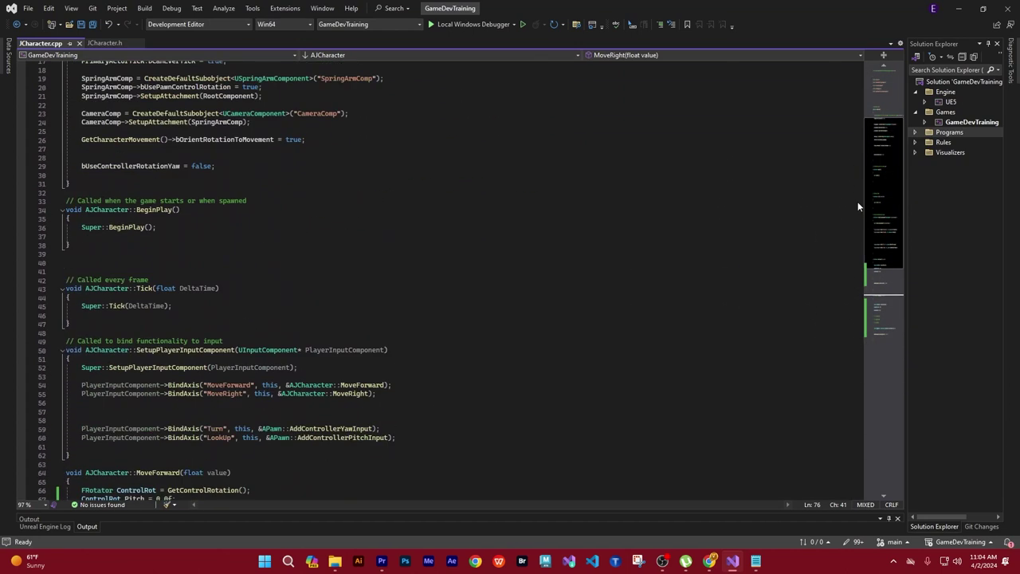
pyautogui.scroll(-7, 861, 267)
pyautogui.scroll(-2, 863, 295)
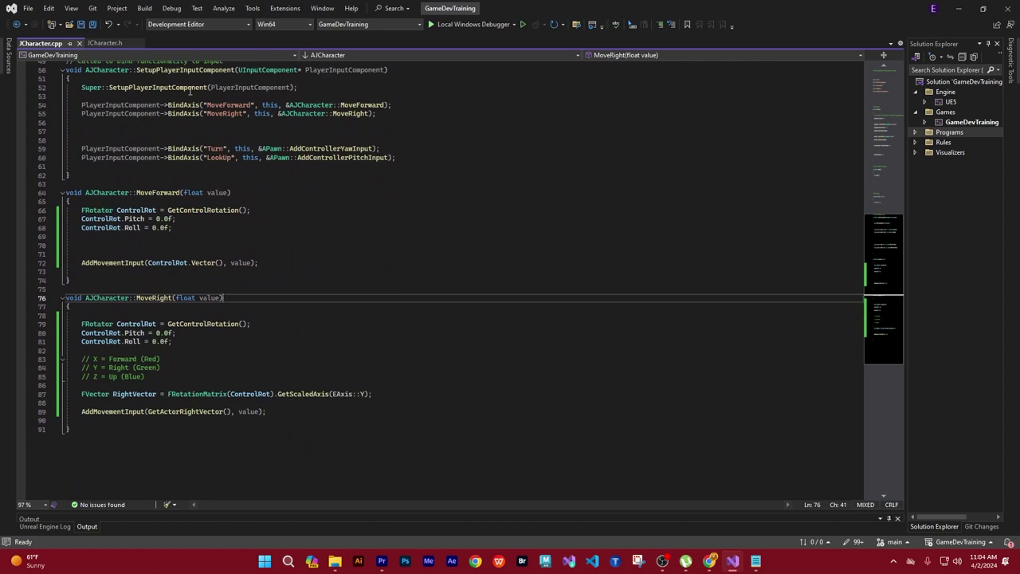
pyautogui.click(171, 9)
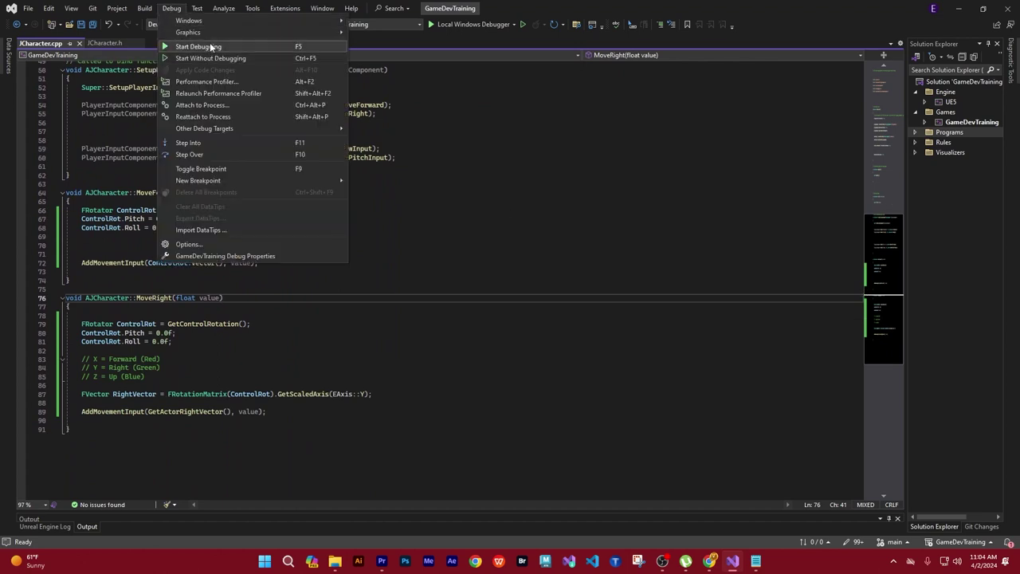
pyautogui.click(208, 45)
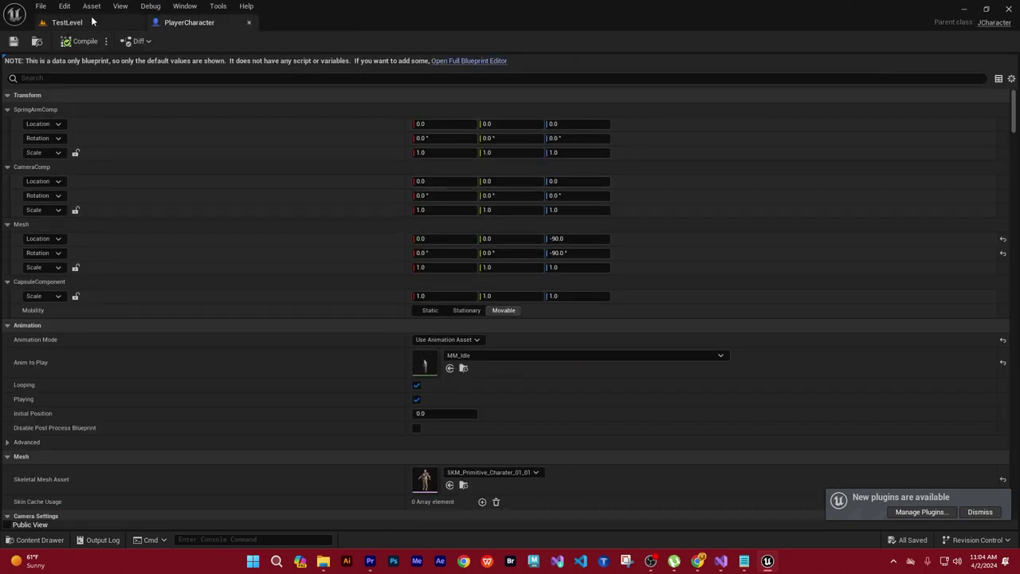
# - Check the PlayerCharacter tab, return to TestLevel, and start a Play In Editor session
pyautogui.click(92, 21)
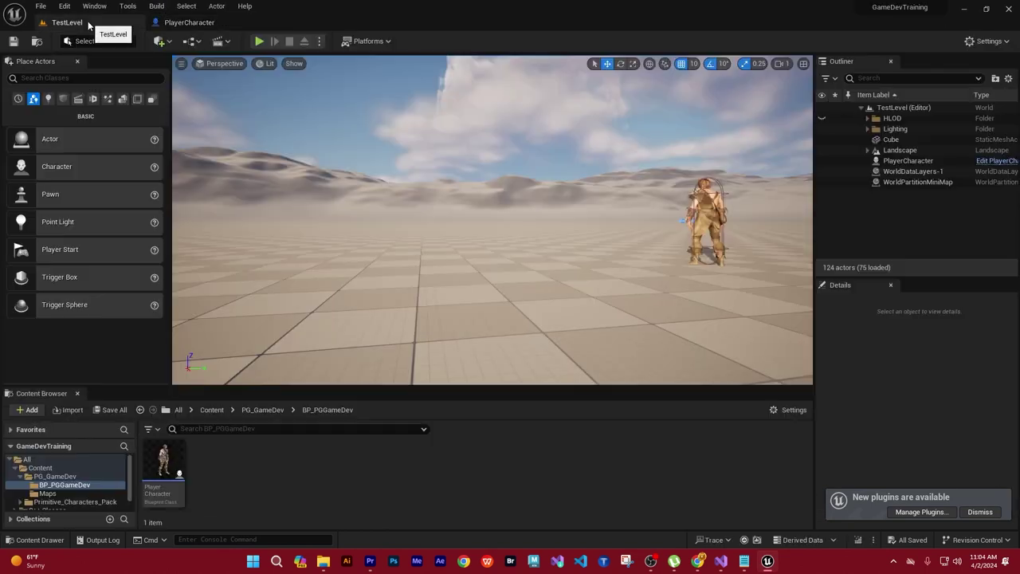
pyautogui.click(192, 23)
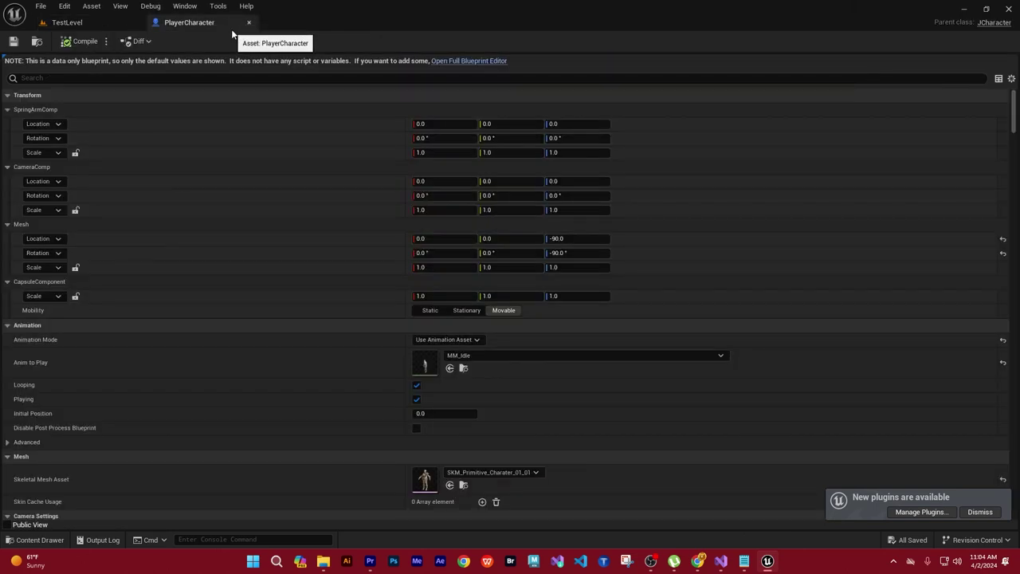
pyautogui.click(124, 22)
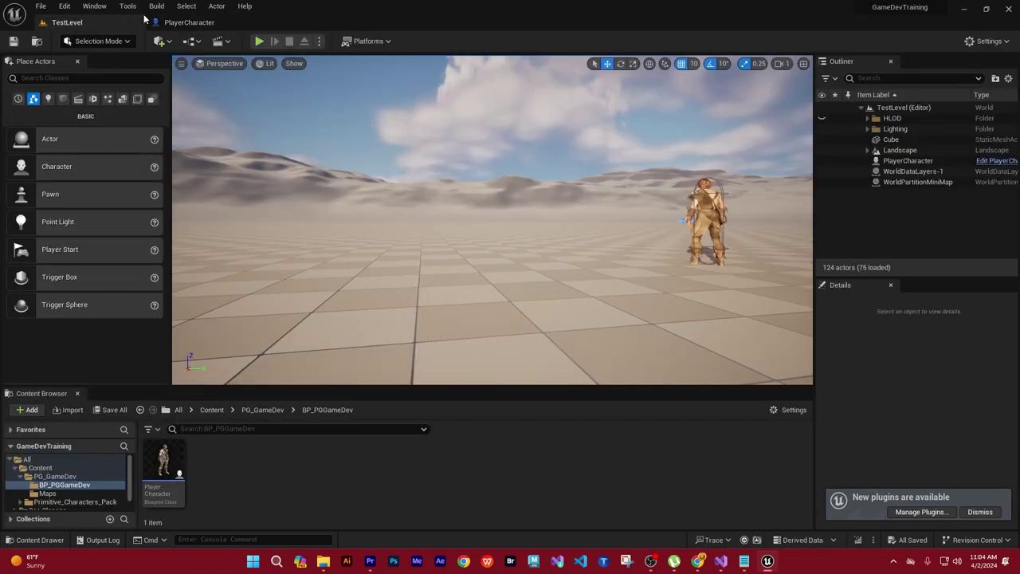
pyautogui.click(259, 40)
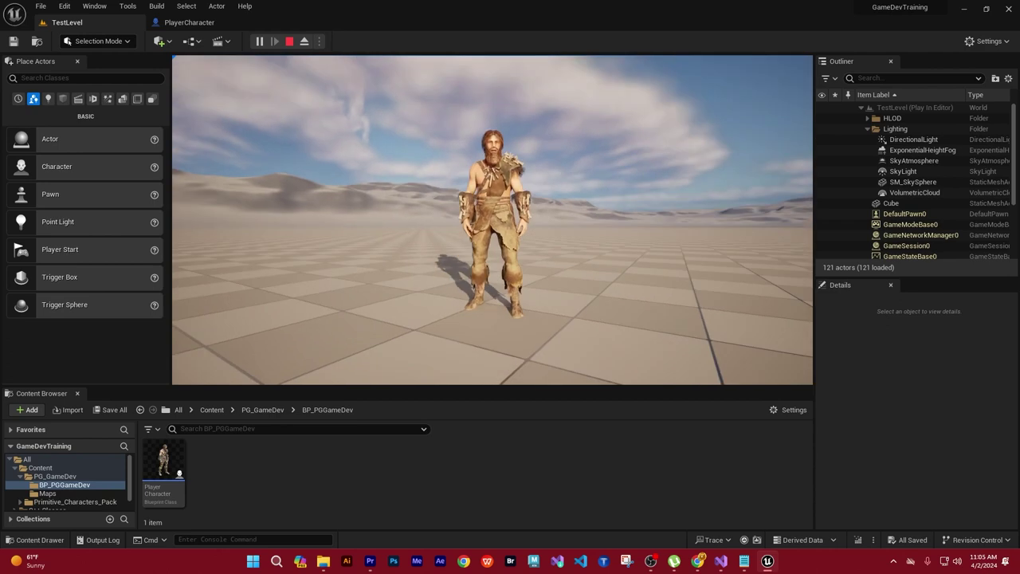
# - Walk the character forward with W across the checkered floor
pyautogui.press('w')
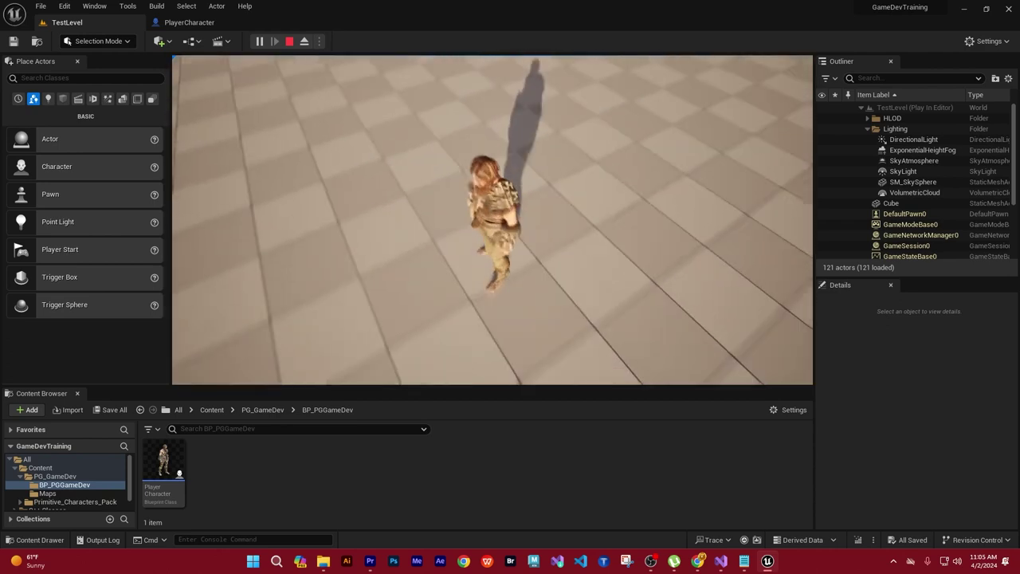